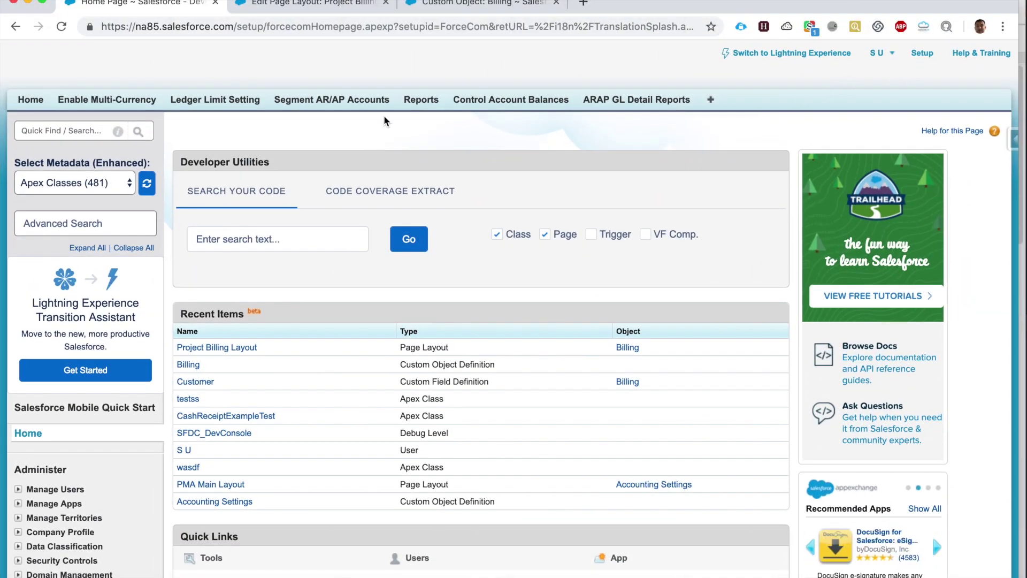
Find 'translation' in Quick Find and enable the Translation Workbench in Translation Settings
left_click(80, 131)
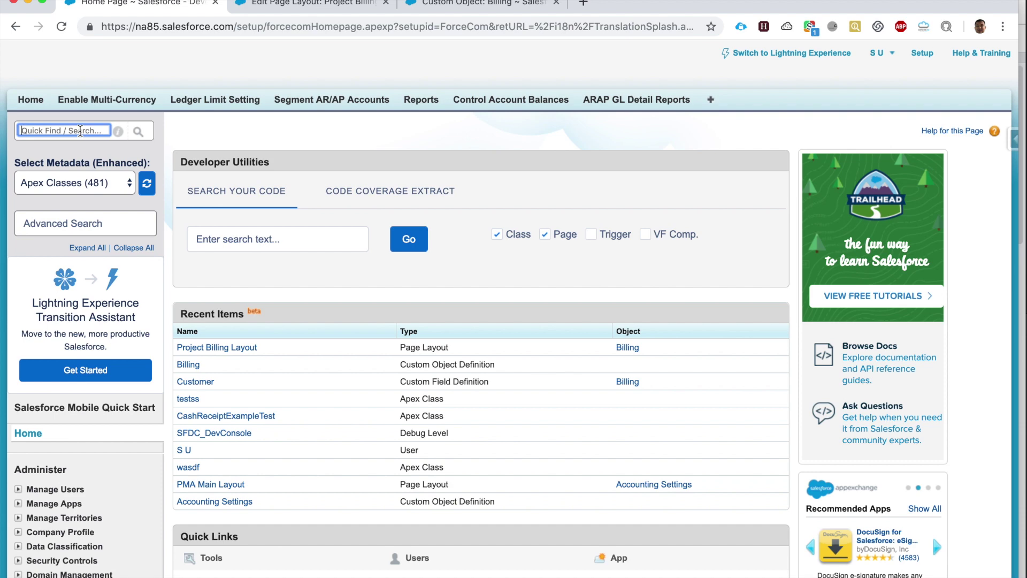
type("translation")
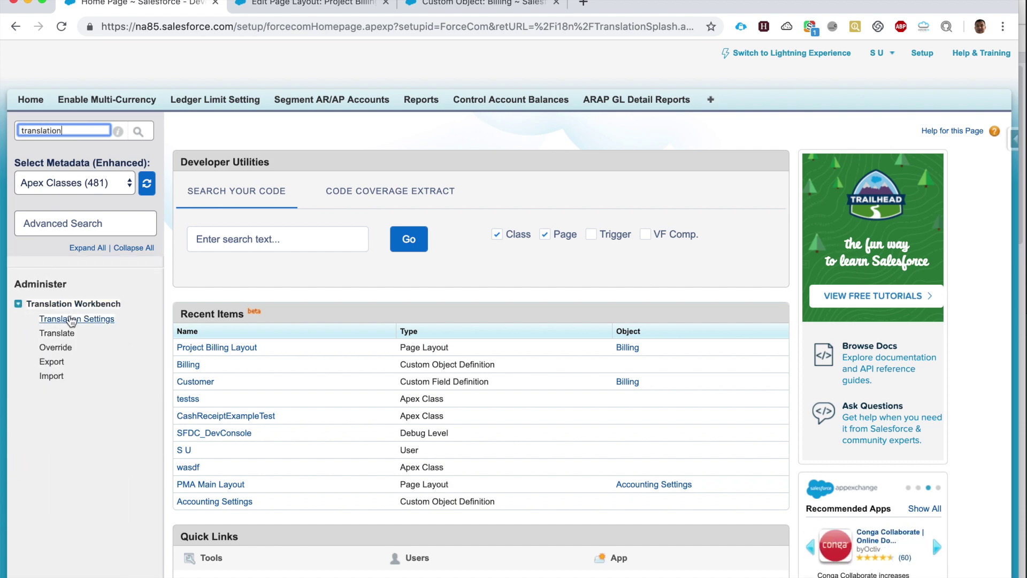
left_click(73, 322)
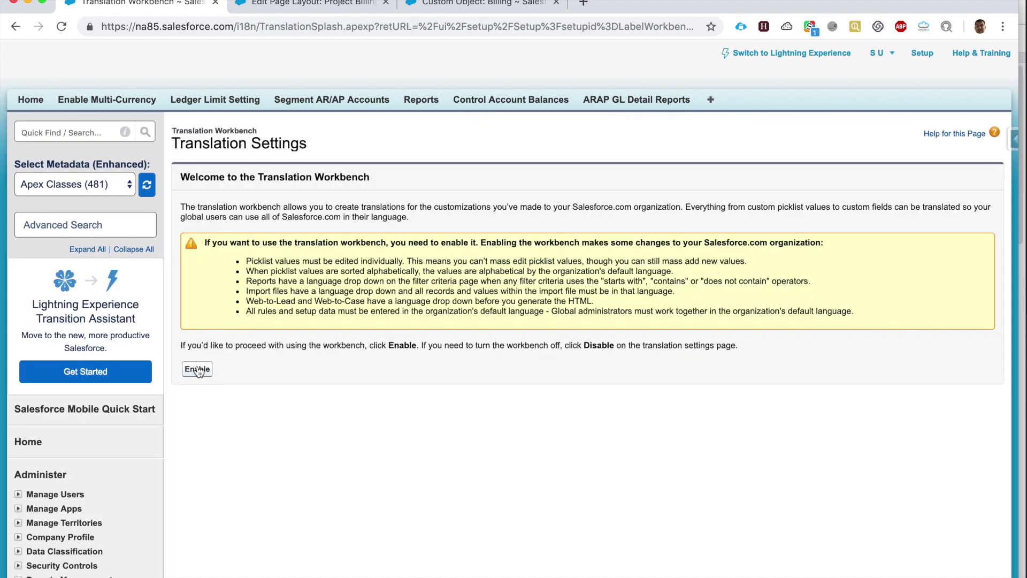
left_click(198, 369)
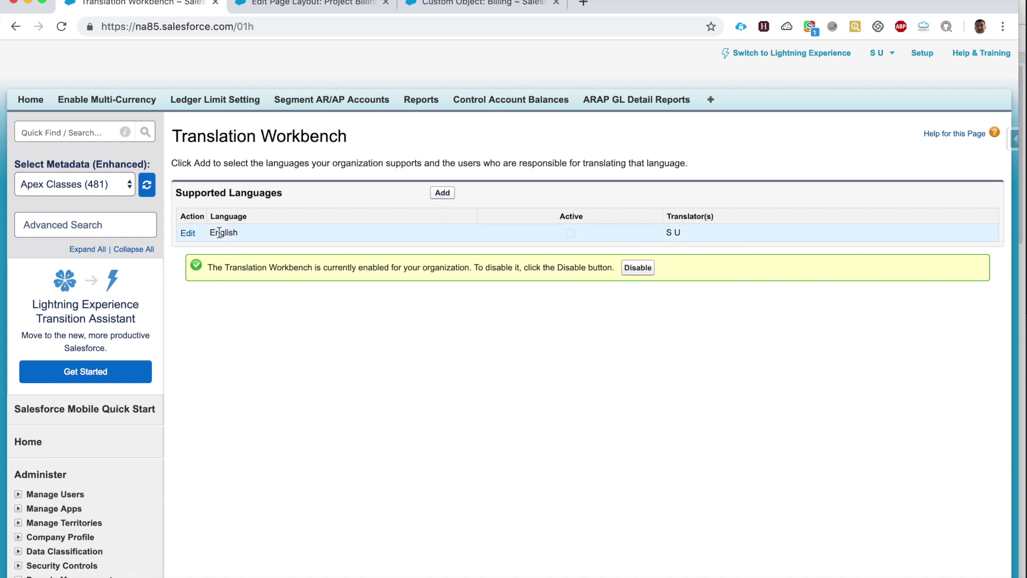
left_click(442, 193)
Assign the available user as translator for a new supported language and save it
left_click(388, 258)
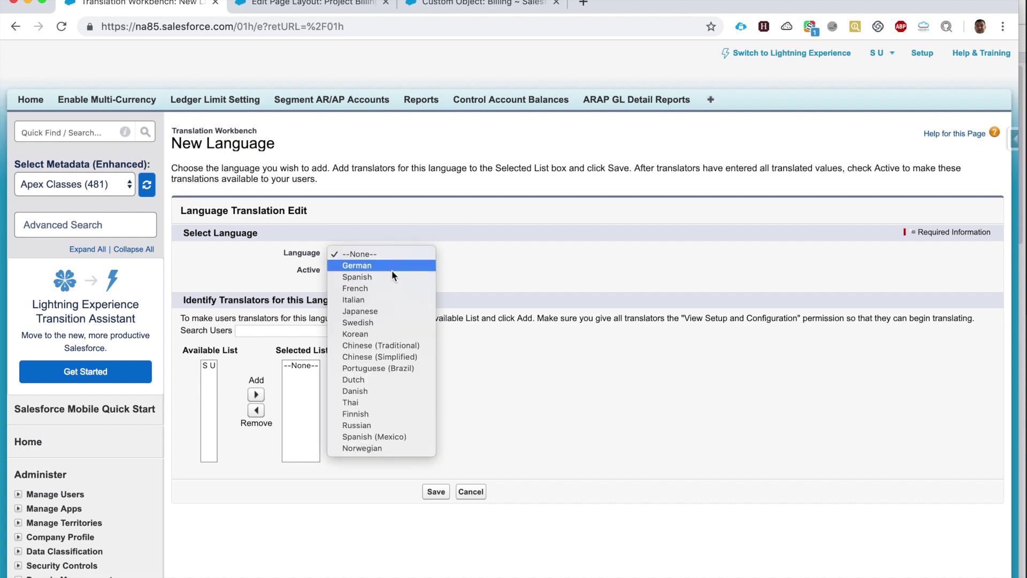
left_click(486, 283)
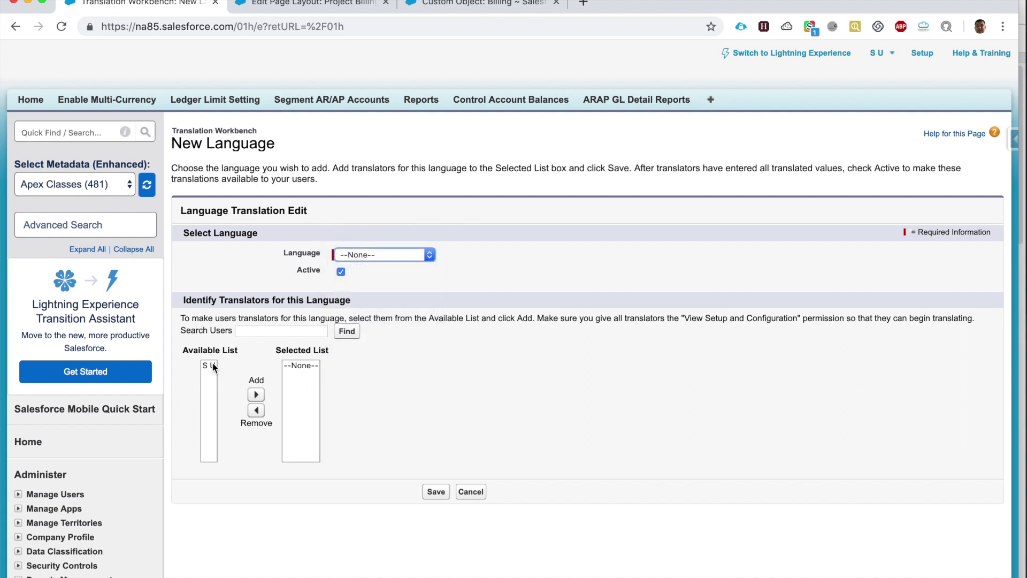
left_click(209, 365)
left_click(255, 395)
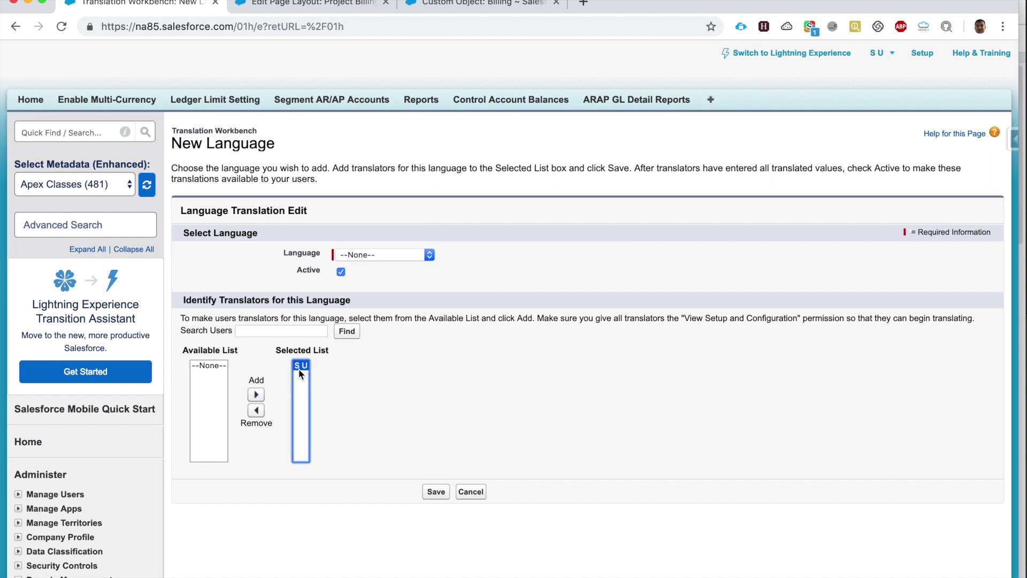
left_click(436, 491)
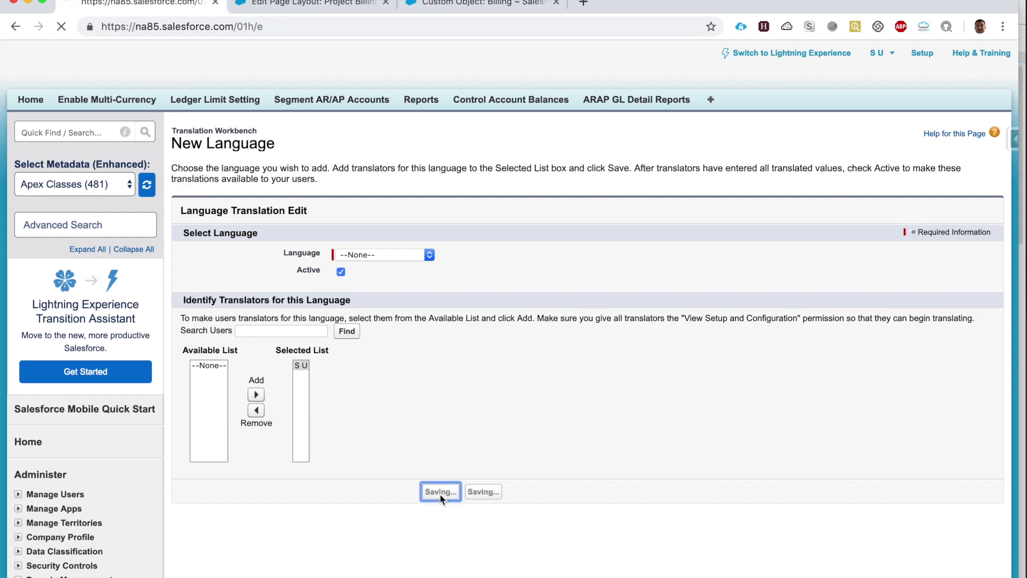
Add German as a supported language, then edit and save the English language settings
left_click(411, 275)
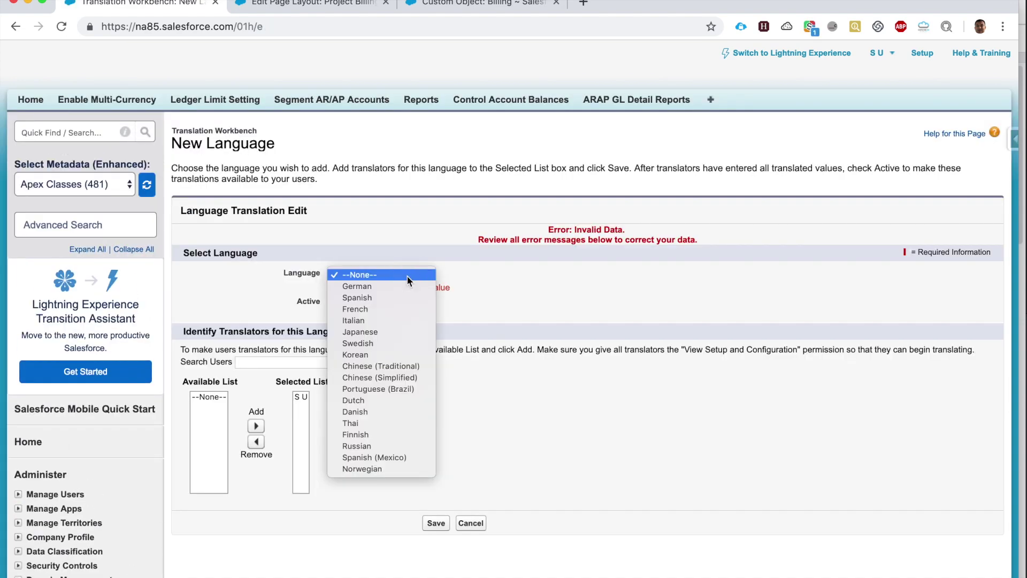
left_click(413, 286)
left_click(436, 522)
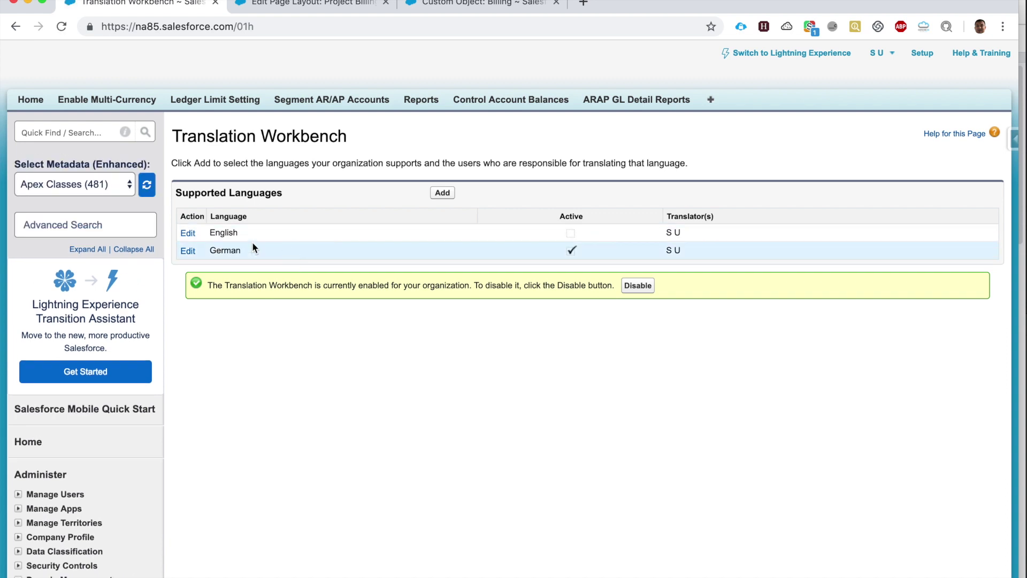
left_click(189, 234)
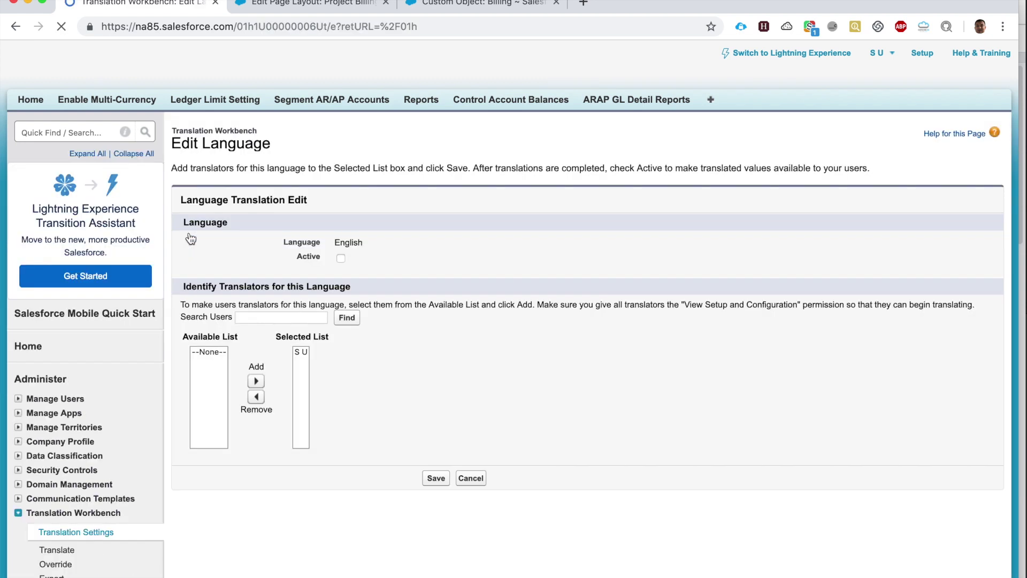
left_click(436, 480)
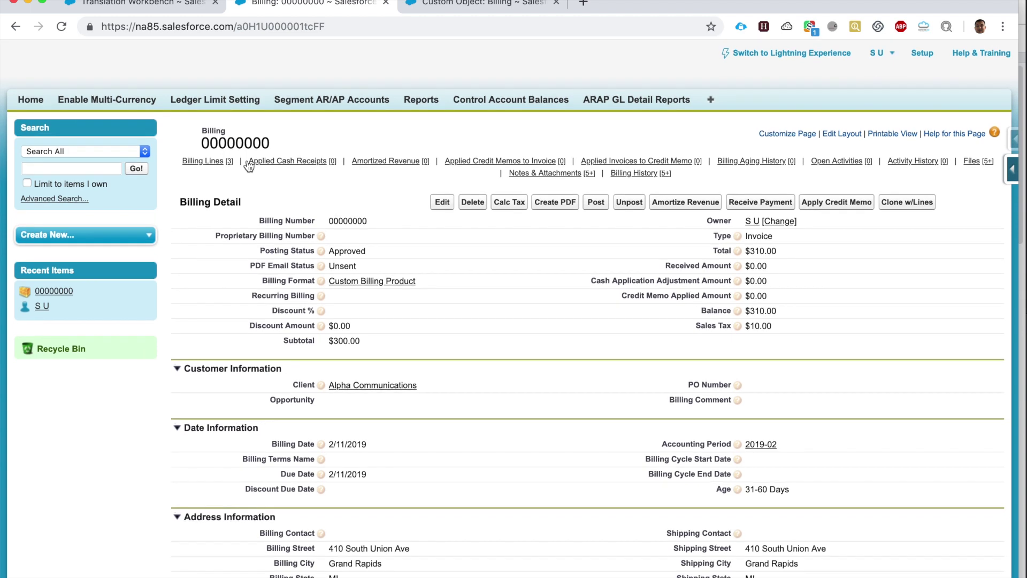
Review the Billing record's Customer label and Calc Tax button, then go to the Billing object setup
double_click(213, 128)
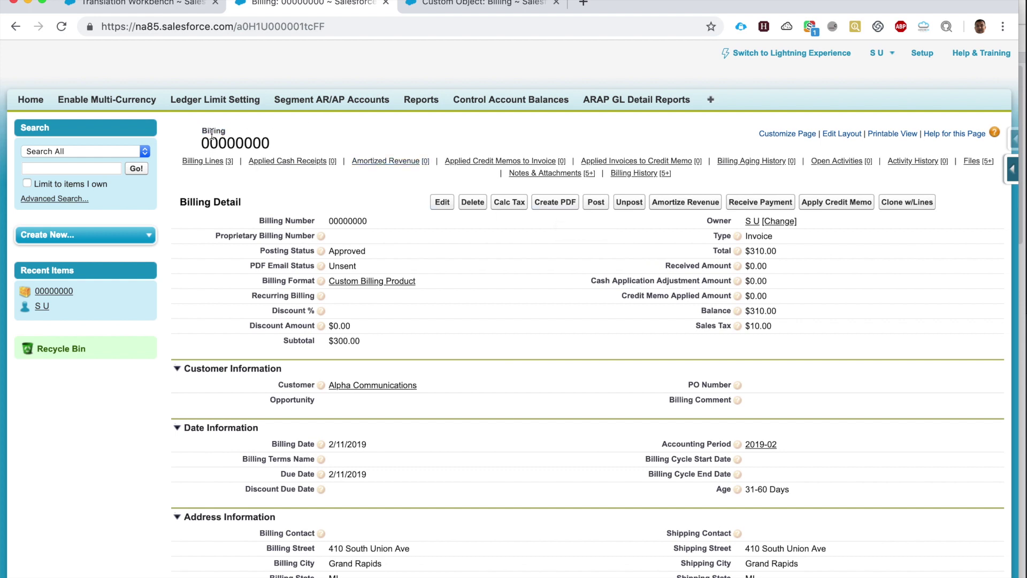
double_click(211, 132)
left_click_drag(277, 385, 314, 385)
mouse_move(316, 391)
mouse_move(351, 394)
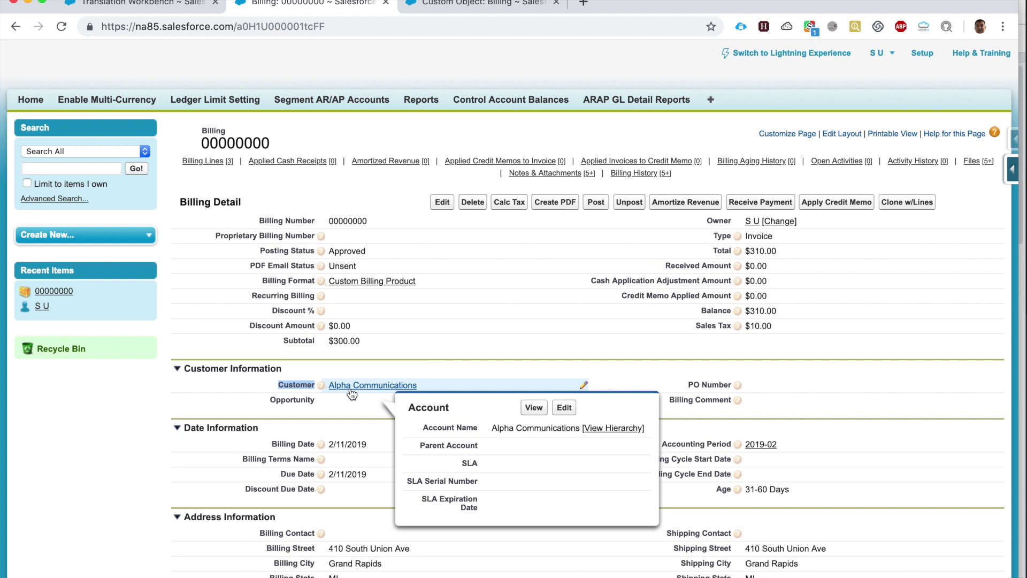
left_click(507, 203)
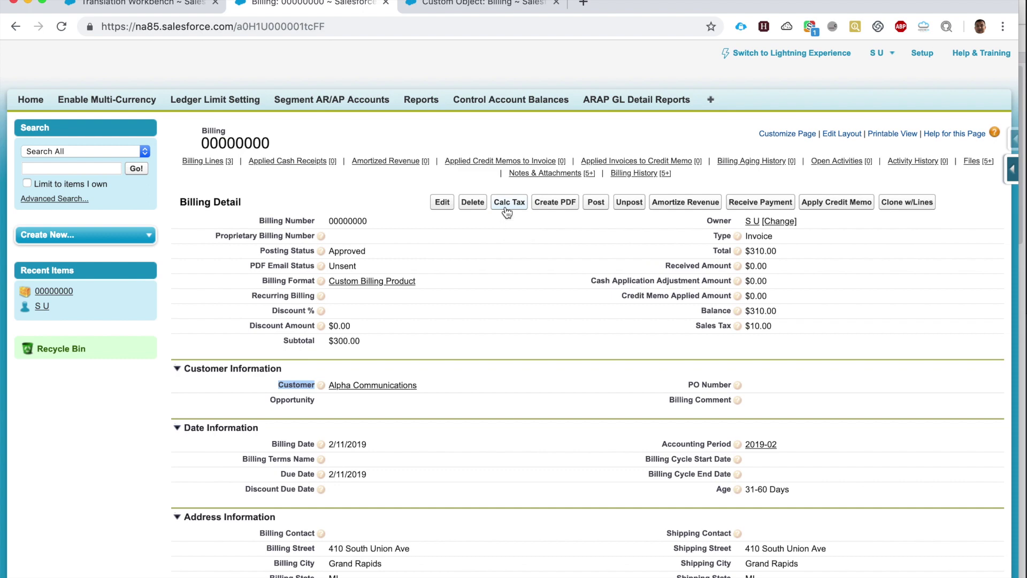
key("ctrl+Tab")
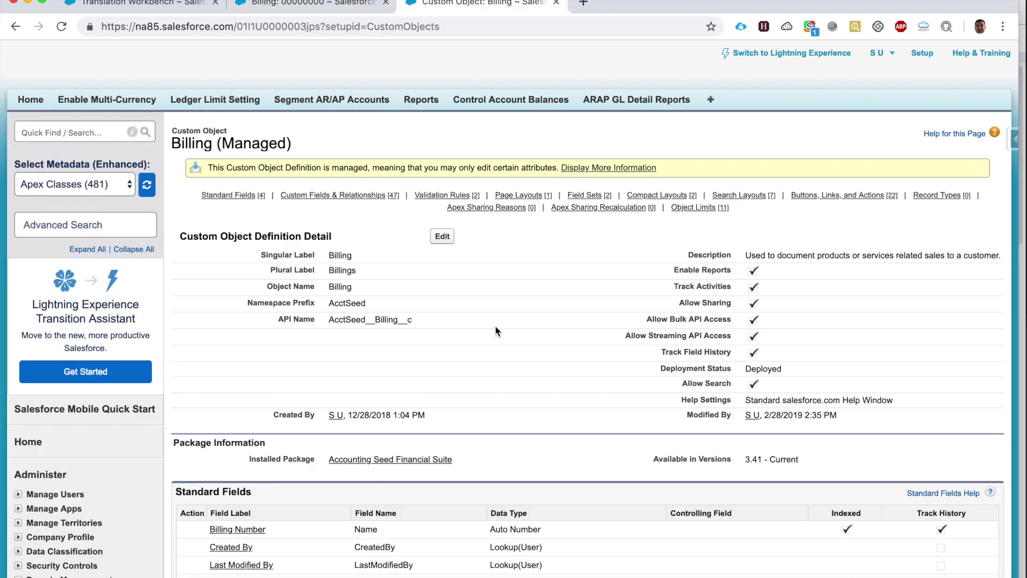
Inspect the Customer field definition's name and label on the Billing object, leaving it unsaved
scroll(495, 327, "down", 2)
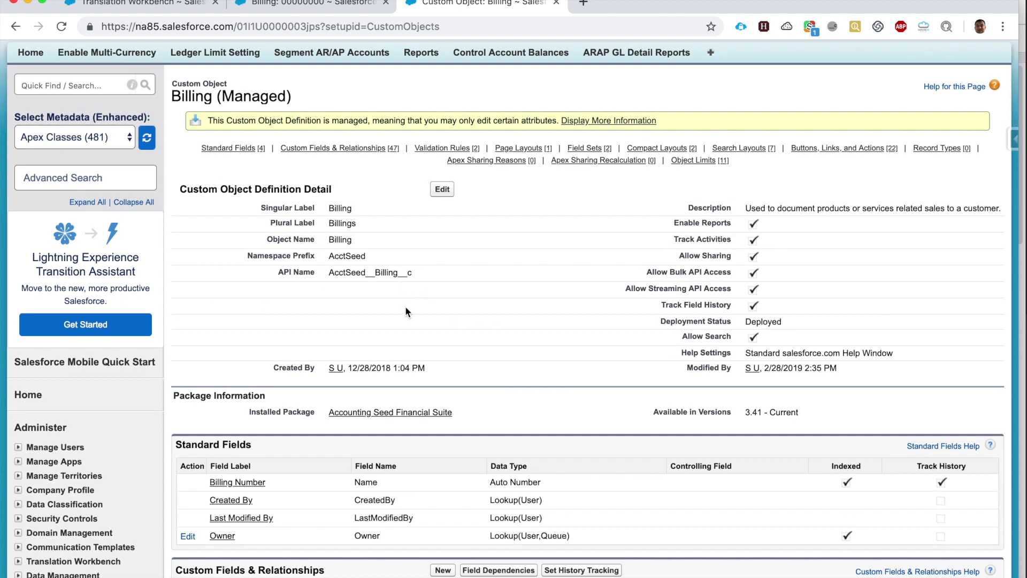
scroll(406, 306, "down", 5)
key("super+f")
type("c")
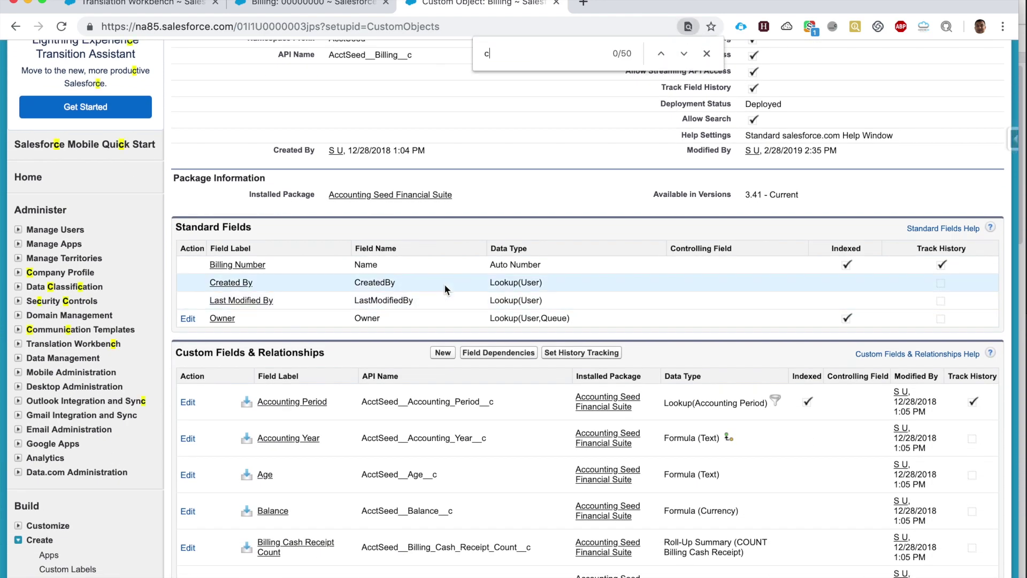
type("ustomer")
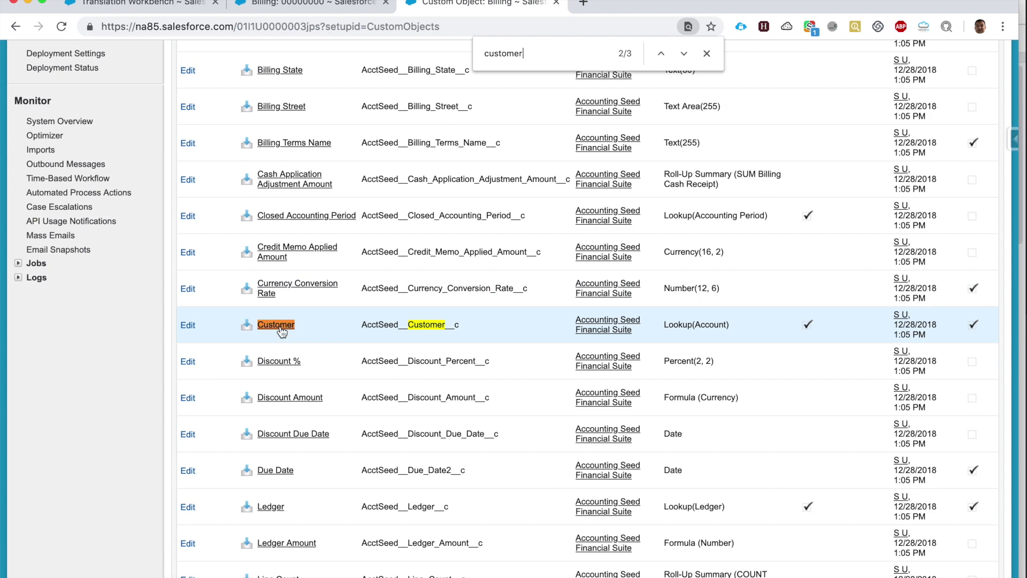
left_click(189, 326)
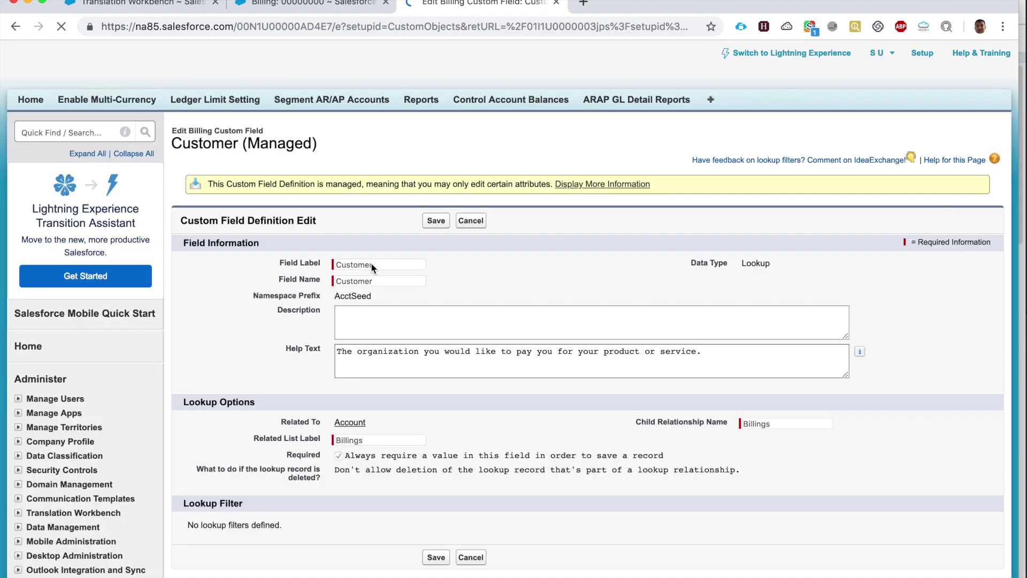
double_click(372, 276)
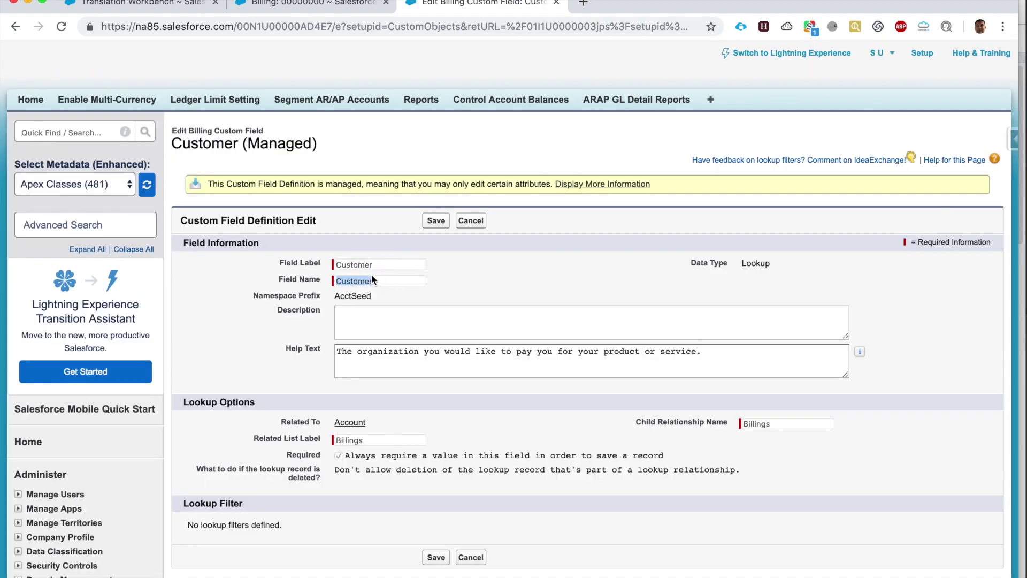
double_click(369, 265)
double_click(422, 263)
left_click(470, 221)
View the Calc Tax button definition, then return to the Translation Workbench page
scroll(467, 296, "down", 20)
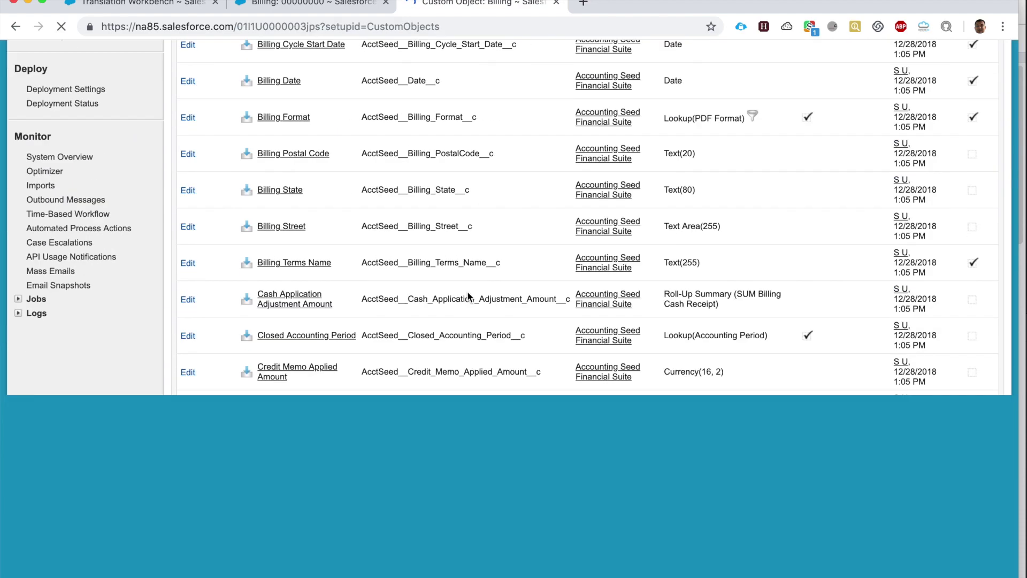
scroll(422, 313, "down", 10)
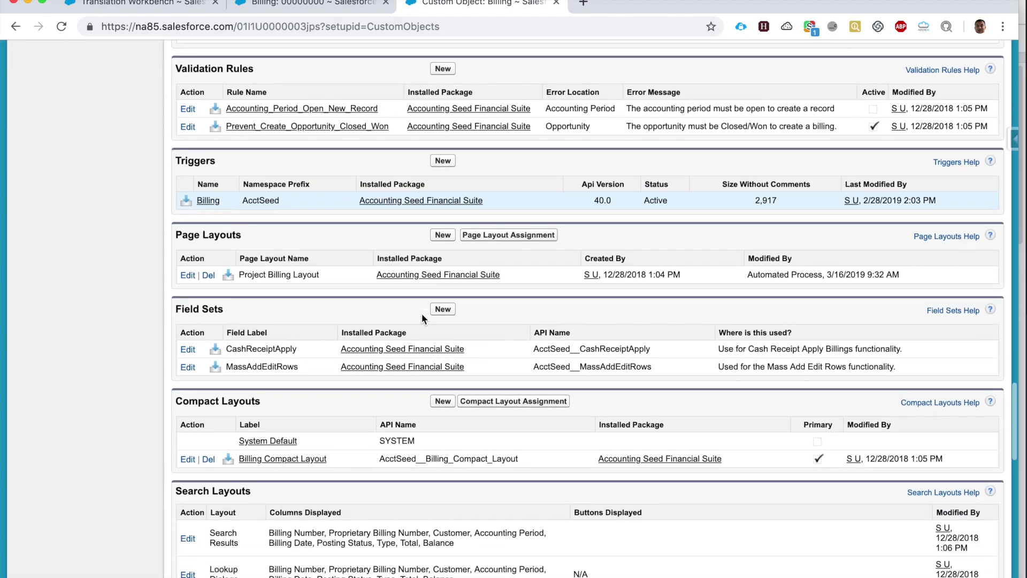
scroll(422, 315, "down", 2)
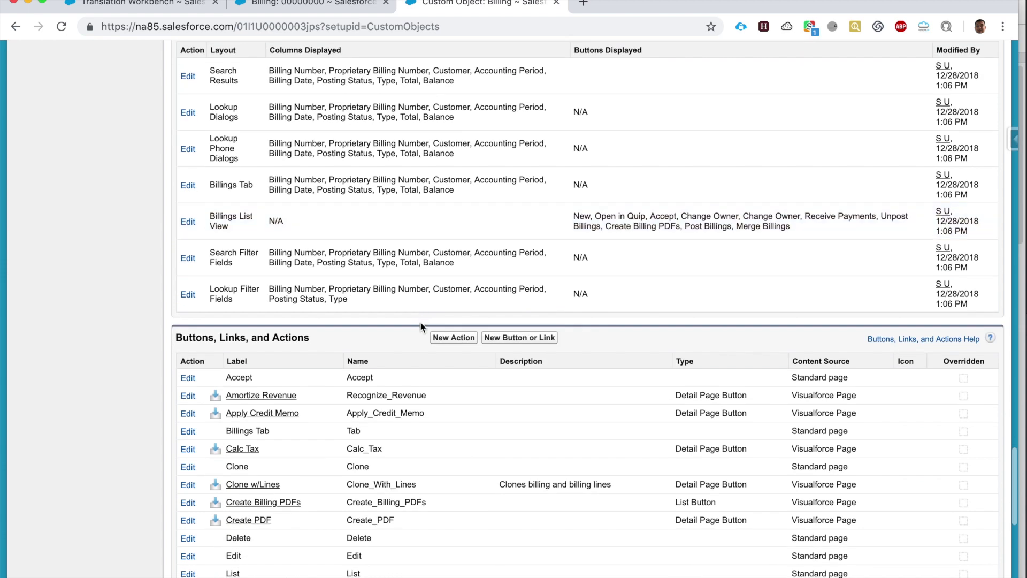
left_click(191, 449)
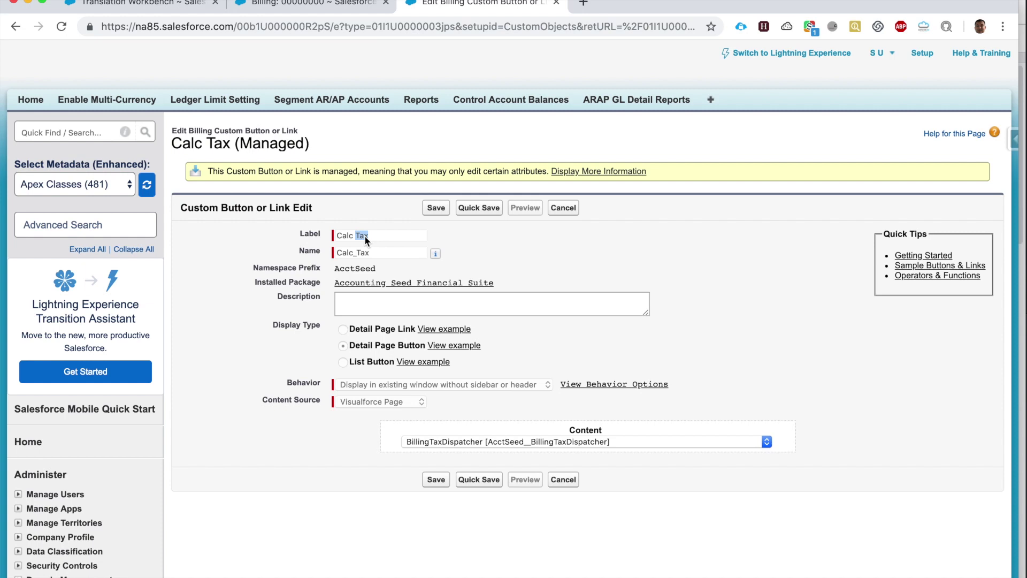
key("super+1")
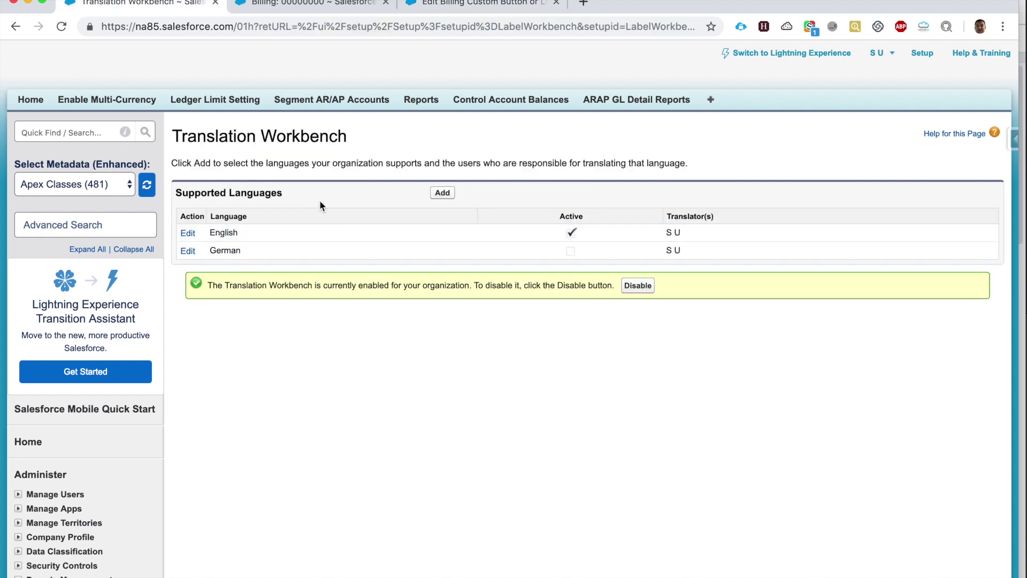
Open the Translation Workbench Override page via Quick Find 'translation'
left_click(85, 132)
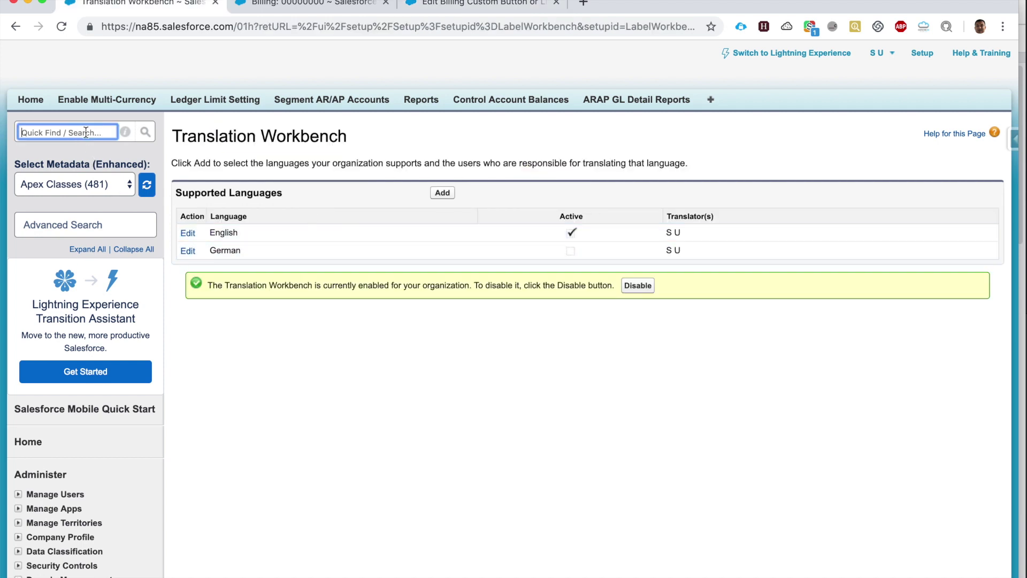
type("translation")
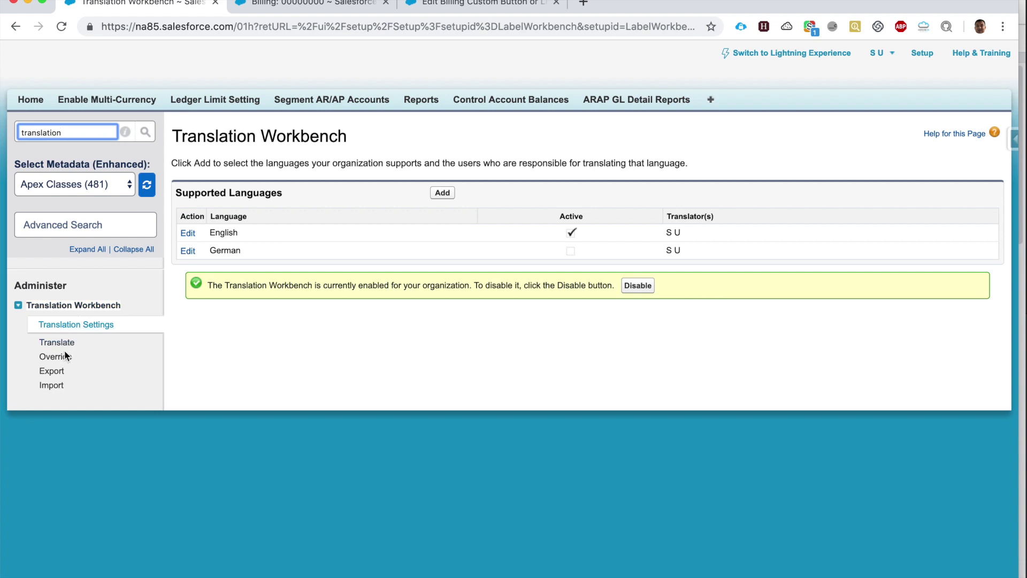
left_click(56, 357)
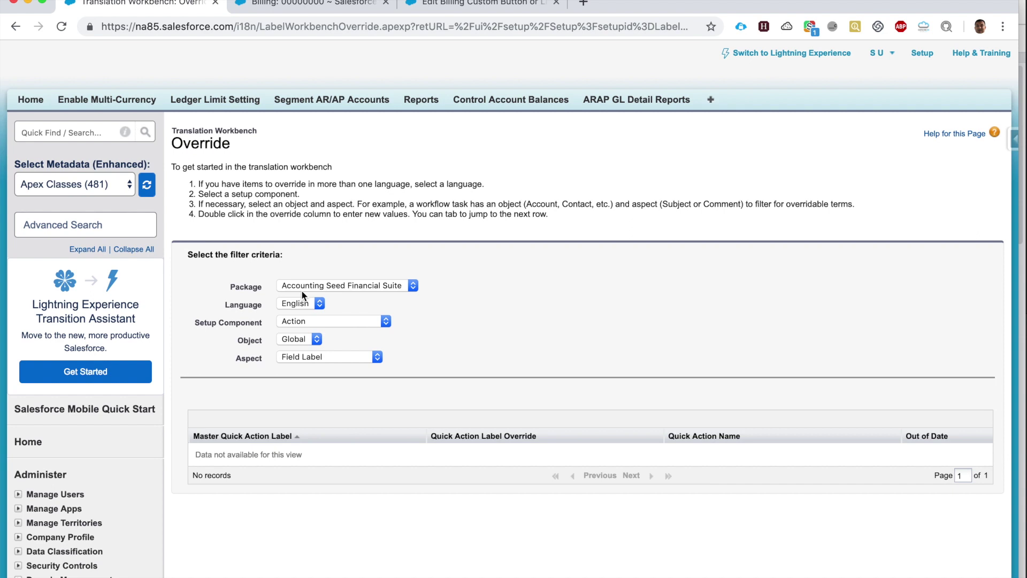
Filter overrides to package Accounting Seed Financial Suite, component Custom Field, object Billing
left_click(303, 288)
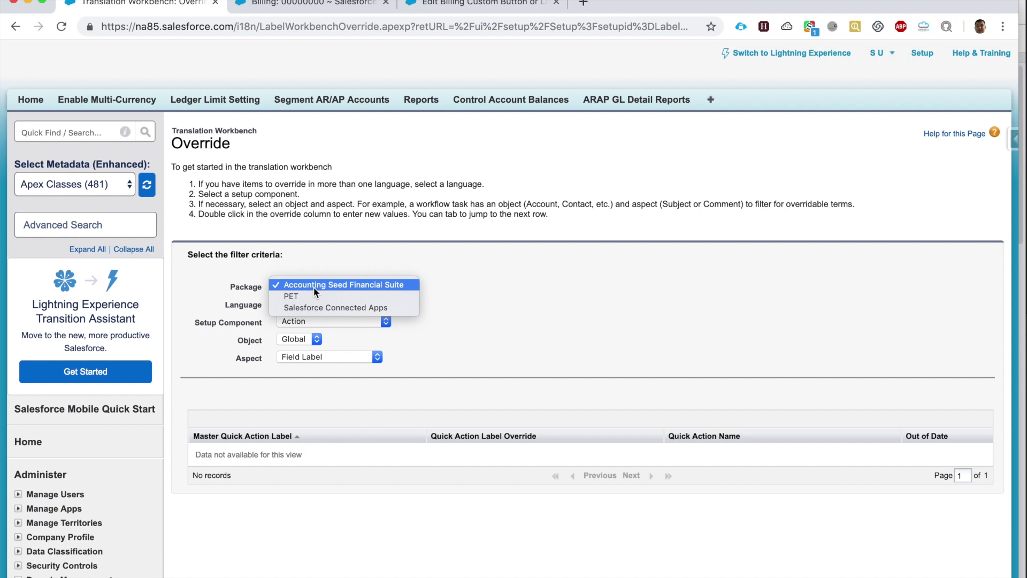
left_click(374, 290)
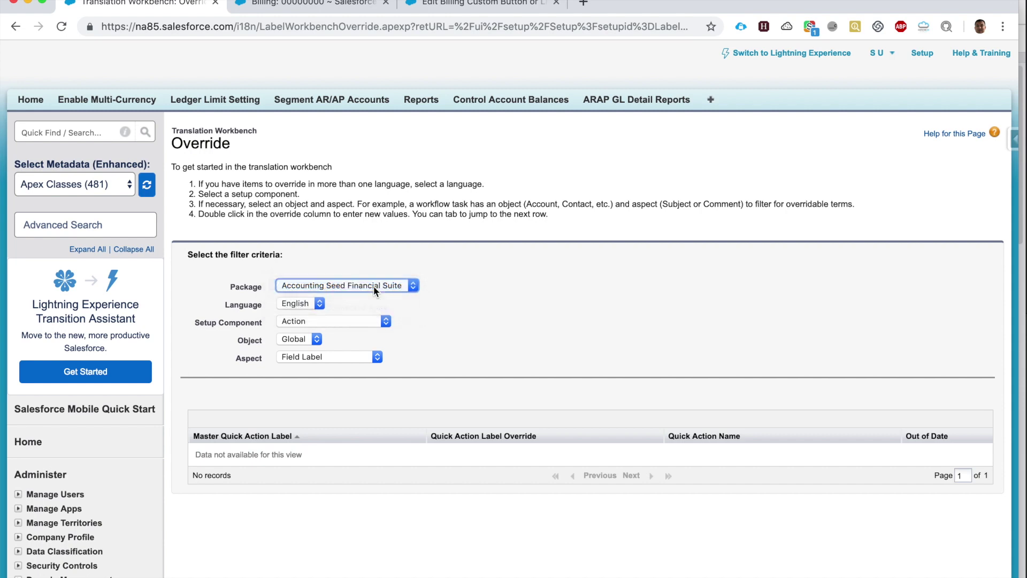
left_click(335, 323)
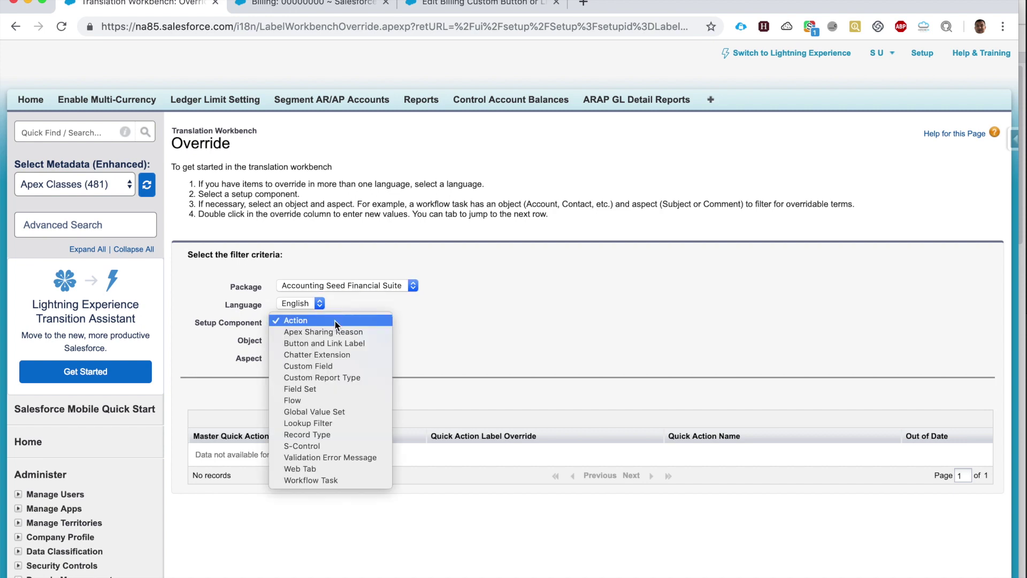
left_click(336, 366)
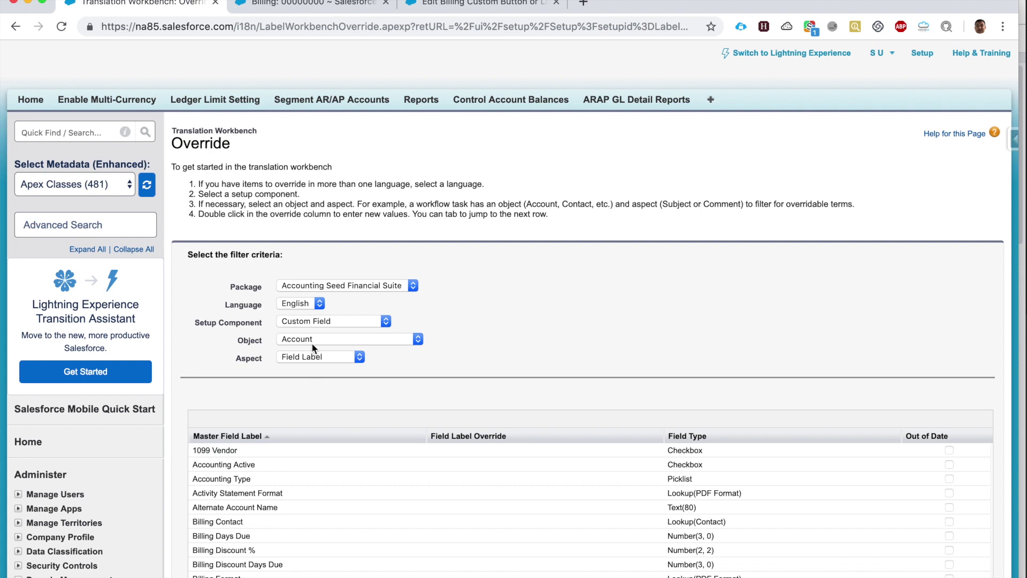
left_click(314, 347)
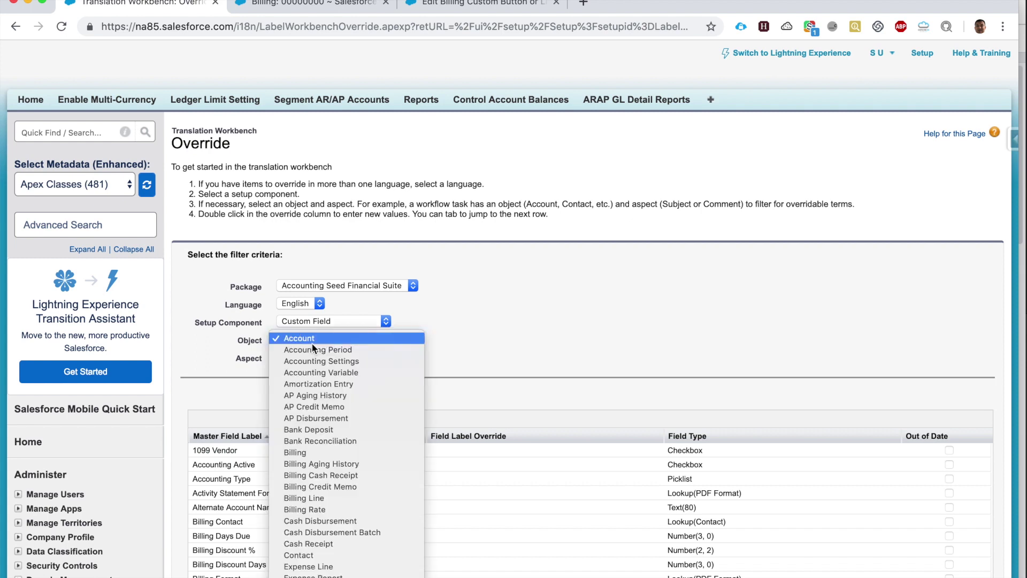
left_click(328, 452)
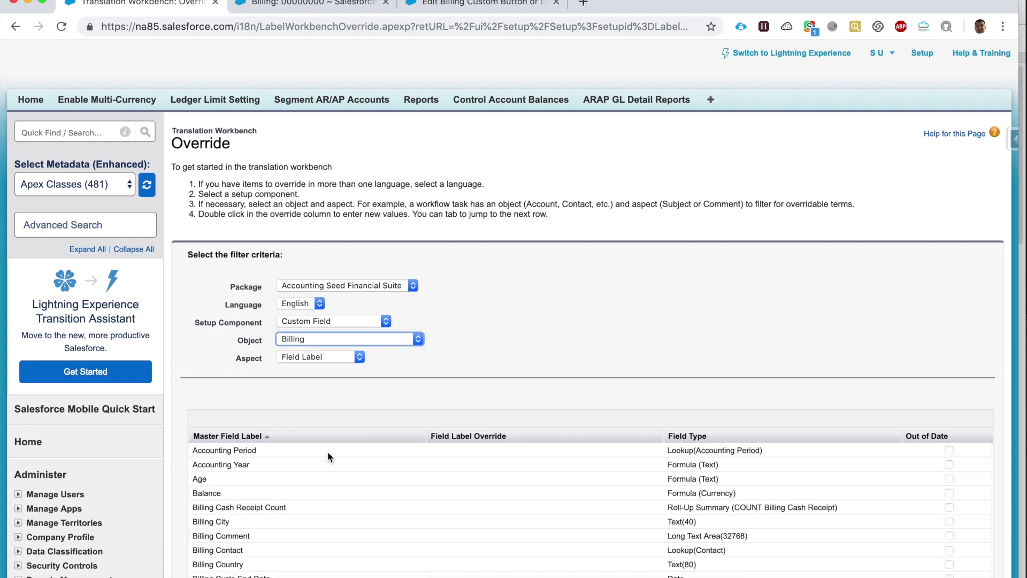
scroll(327, 451, "down", 3)
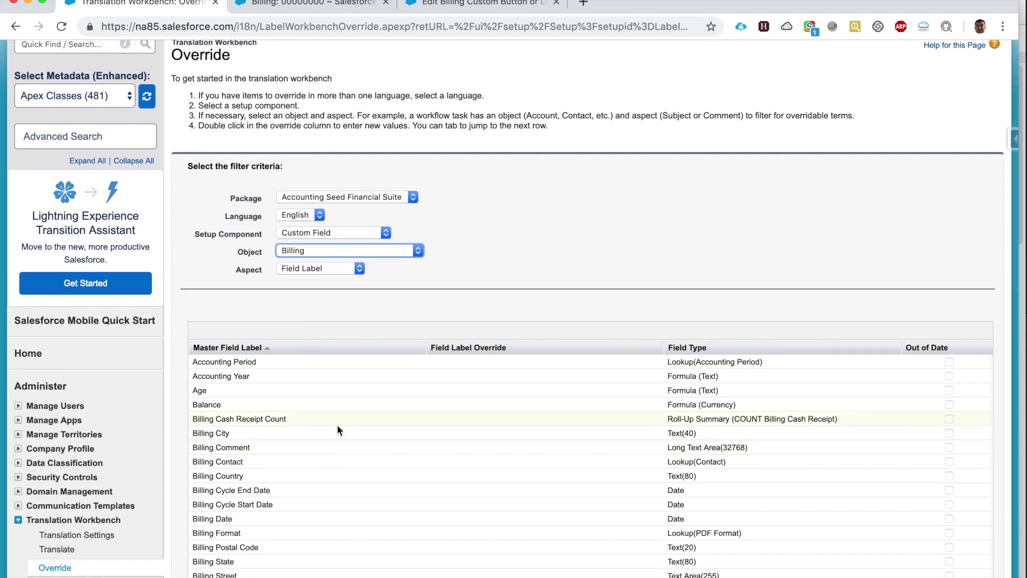
scroll(338, 429, "down", 4)
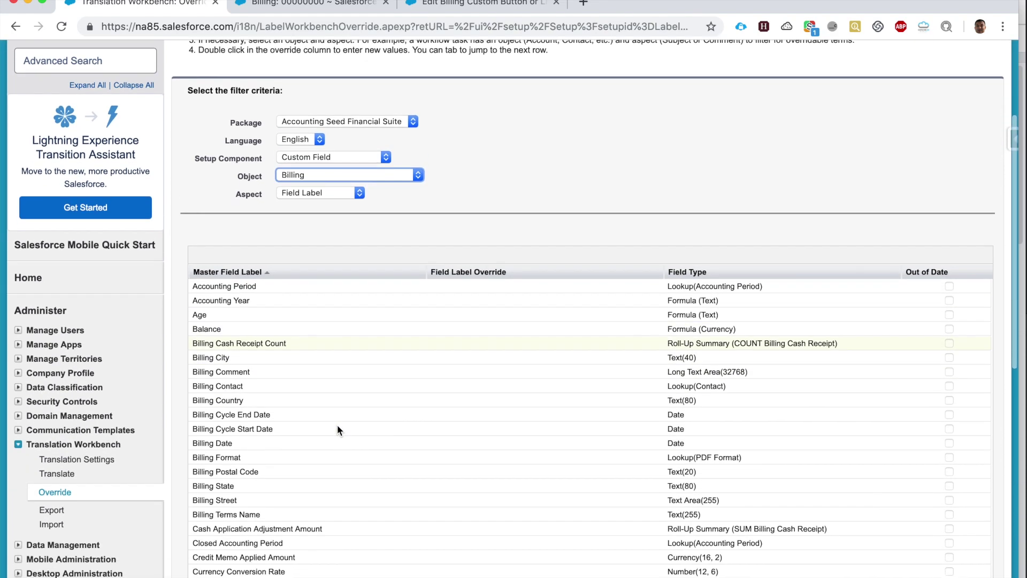
Set the Customer field's label override to 'Client' and save
key("super+f")
type("customer")
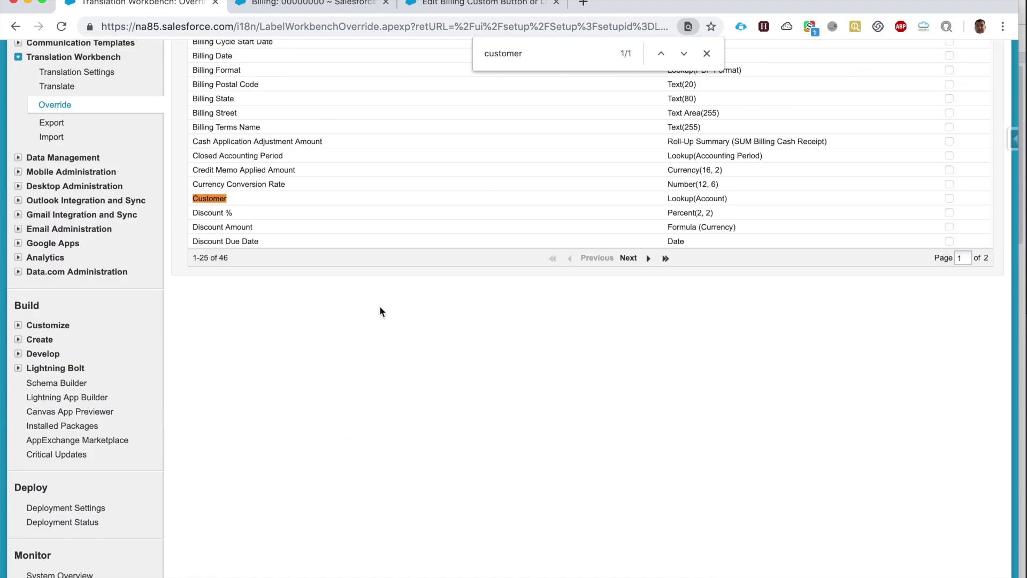
scroll(379, 306, "up", 7)
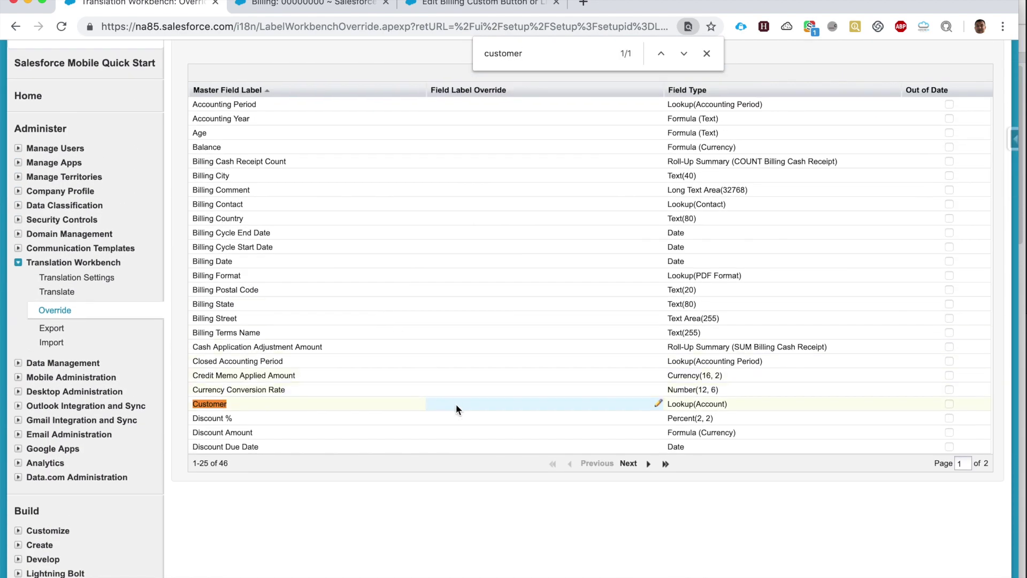
double_click(456, 403)
scroll(456, 405, "up", 1)
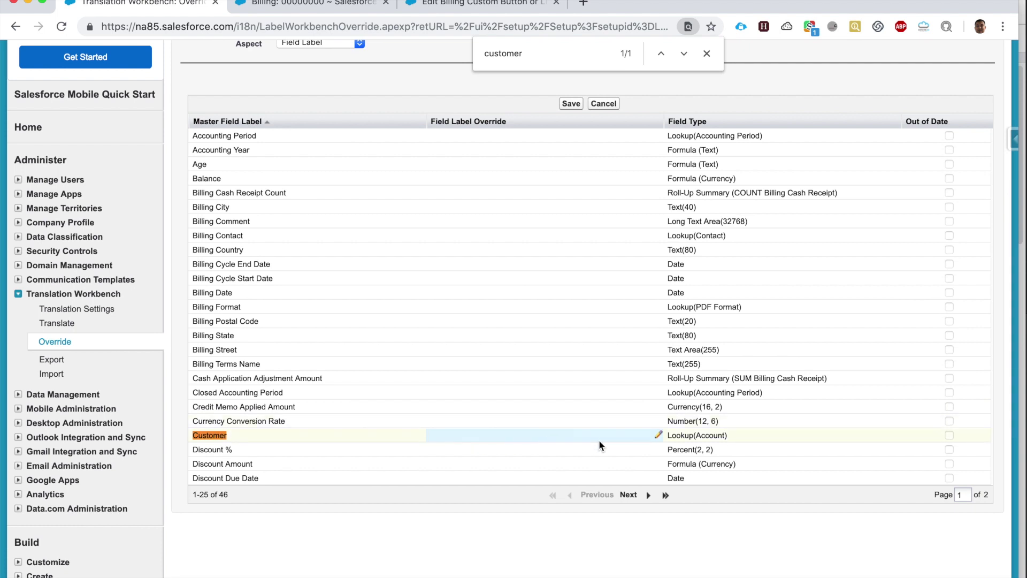
double_click(472, 435)
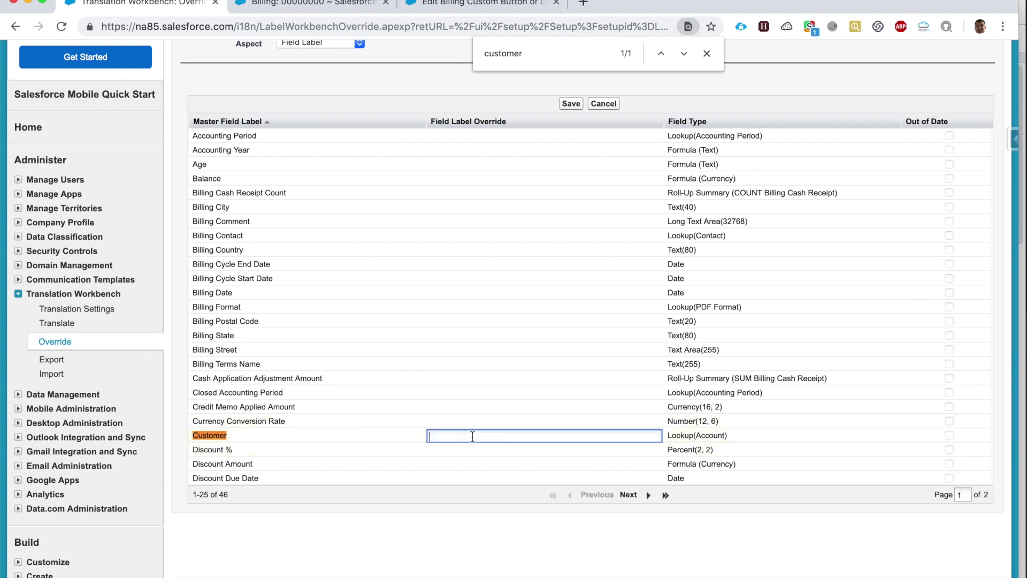
type("Client")
key("Return")
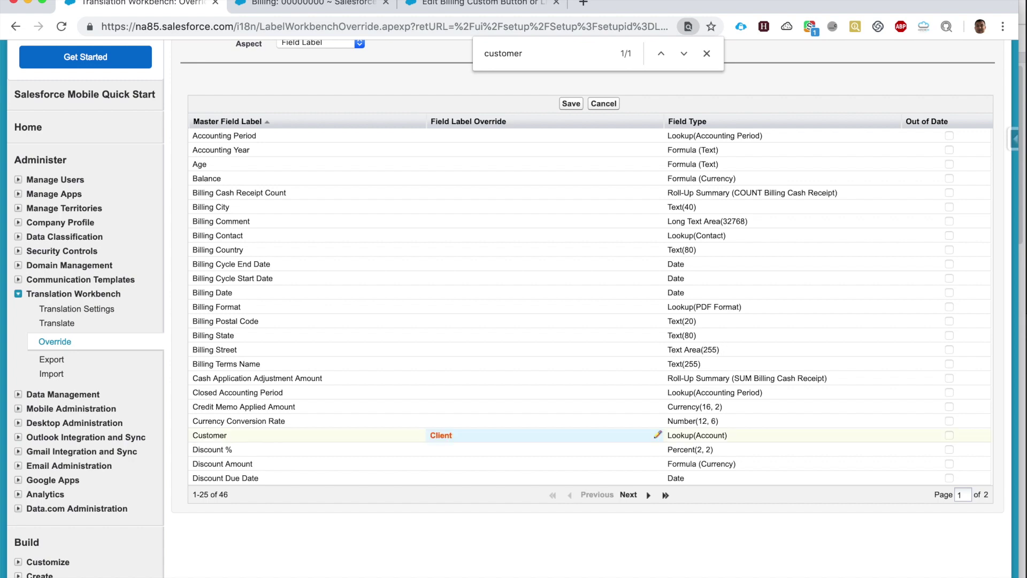
left_click(568, 105)
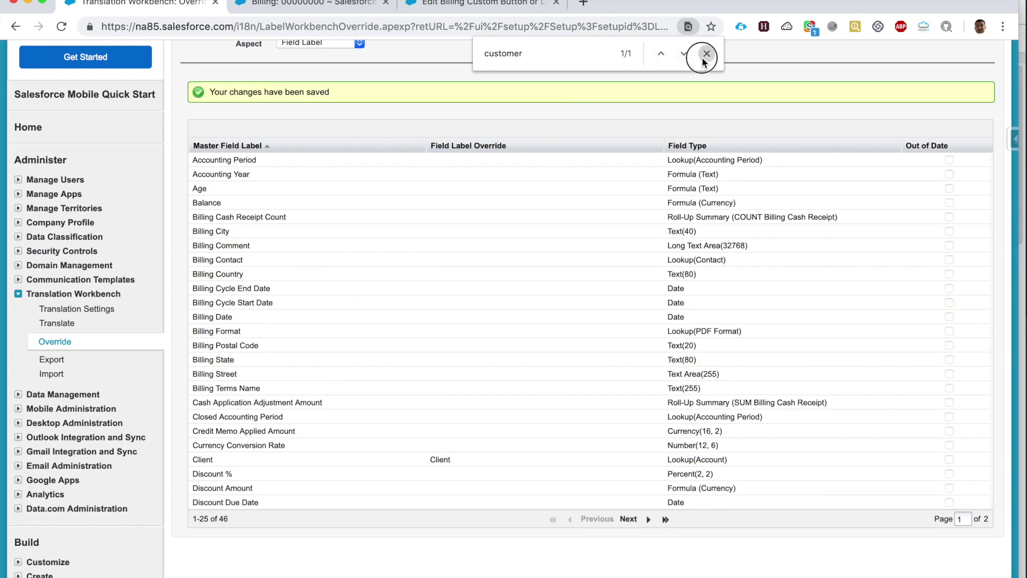
Check the saved-changes confirmation and return to the Billing record page
left_click(706, 53)
triple_click(252, 97)
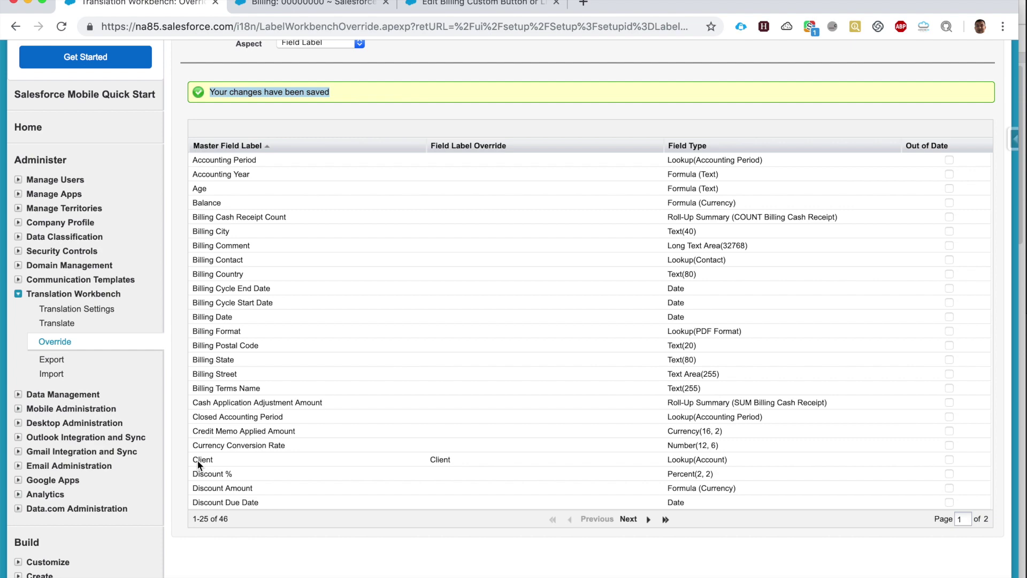
left_click(314, 5)
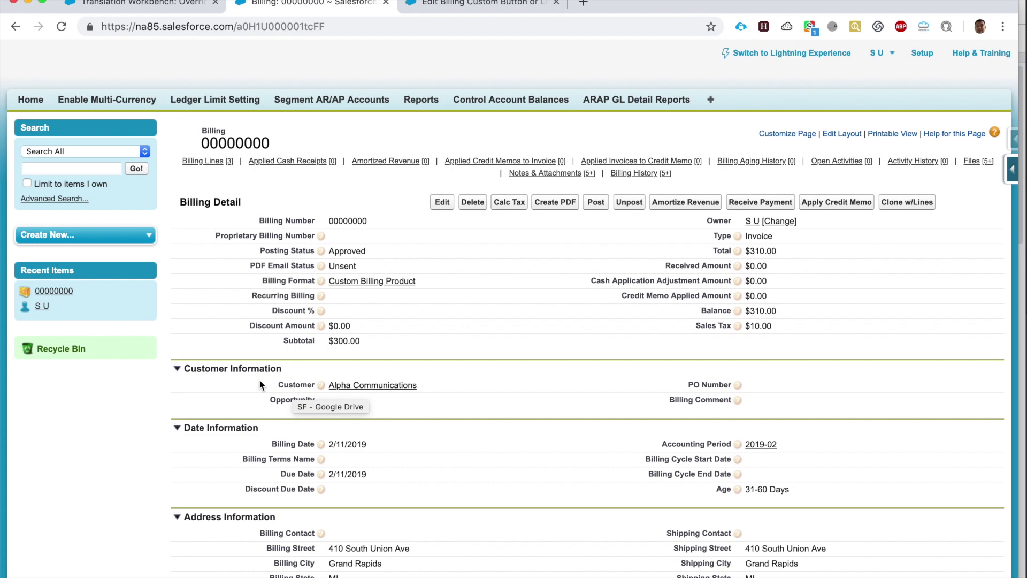
Reload the Billing record to confirm the Customer field reads Client, then return to Override
key("super+r")
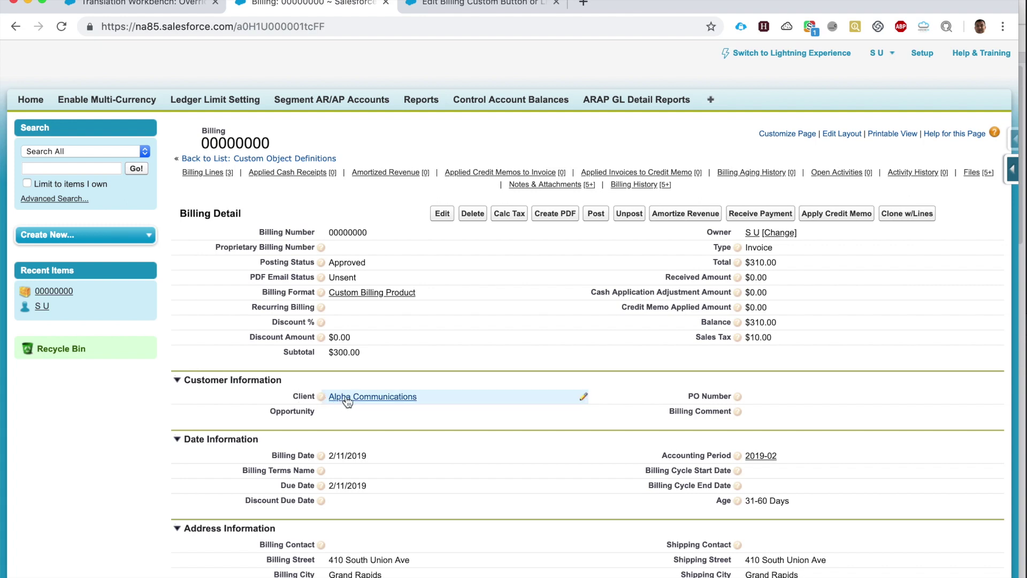
mouse_move(347, 401)
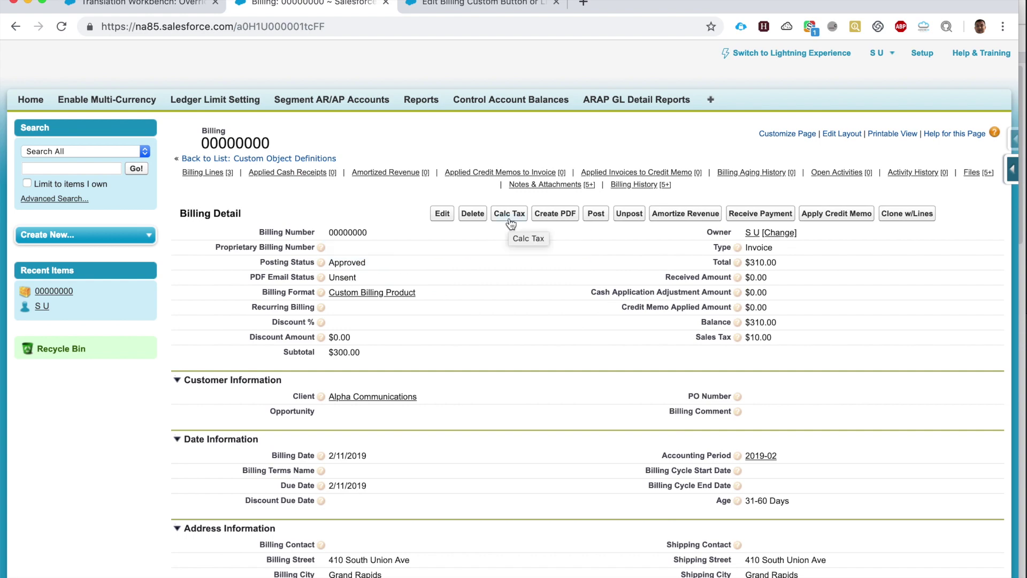
key("ctrl+shift+Tab")
Switch the override filter to Button and Link Label for the Billing object
scroll(377, 222, "up", 5)
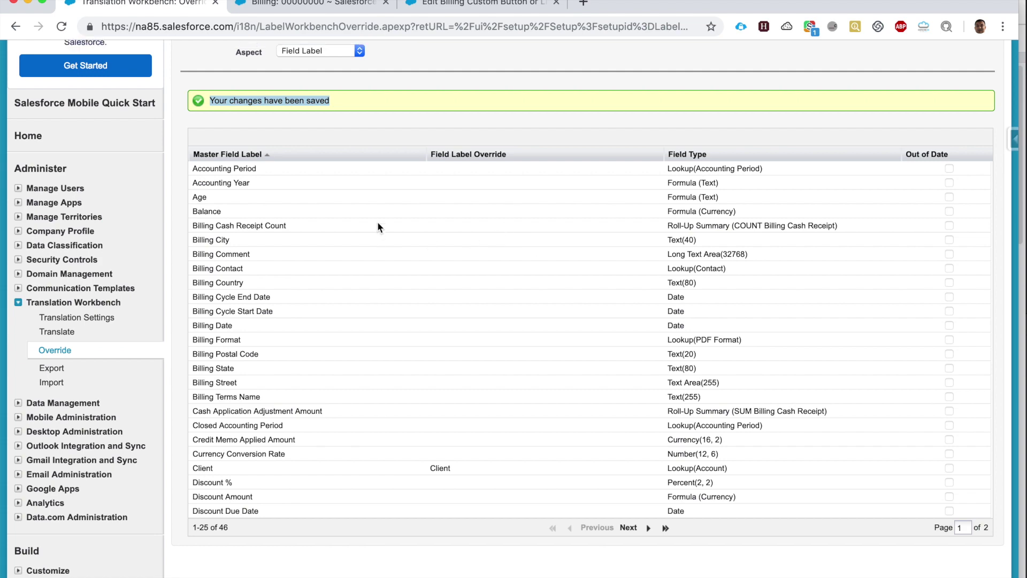
scroll(377, 228, "up", 3)
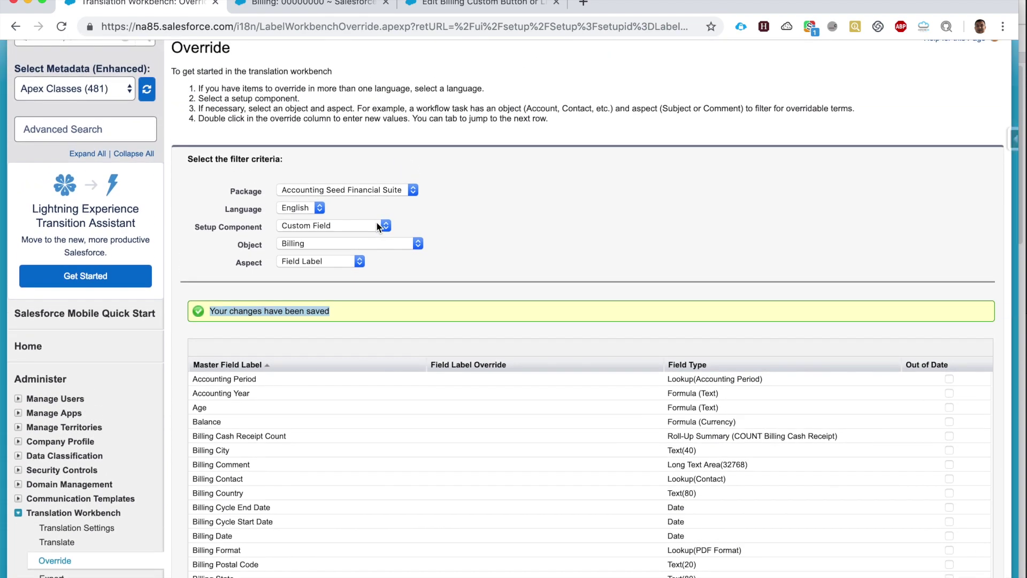
left_click(377, 226)
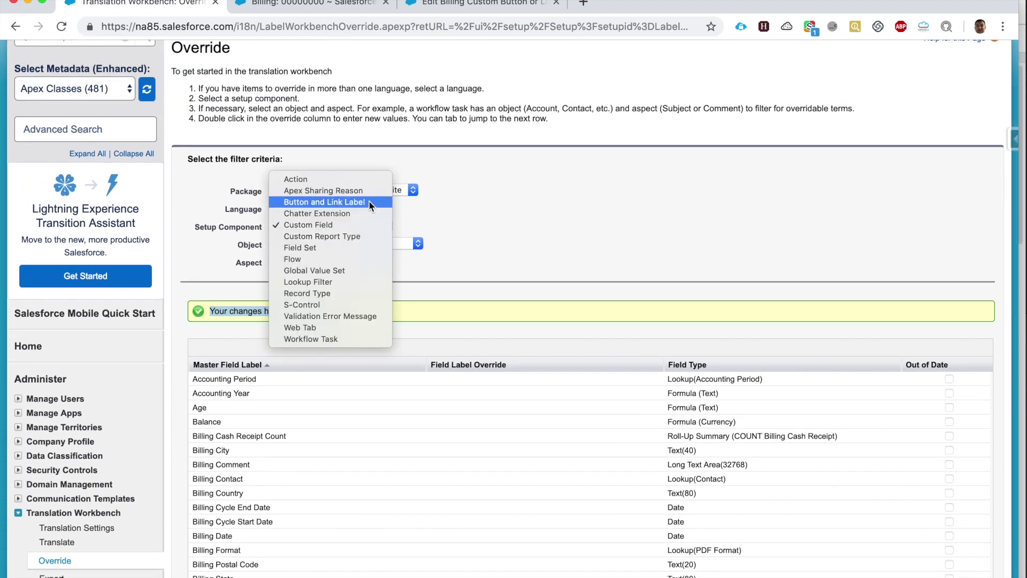
left_click(369, 204)
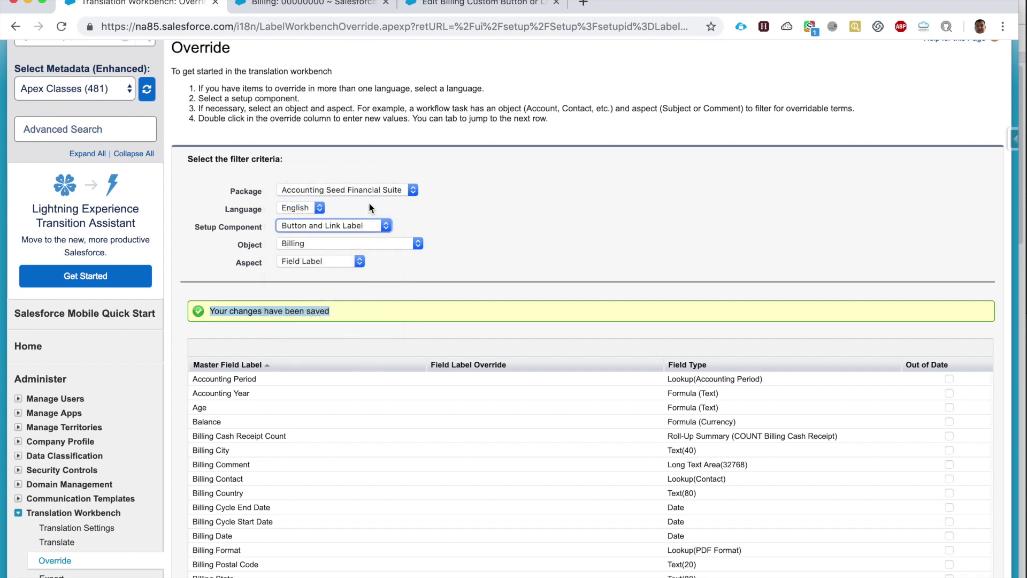
left_click(351, 243)
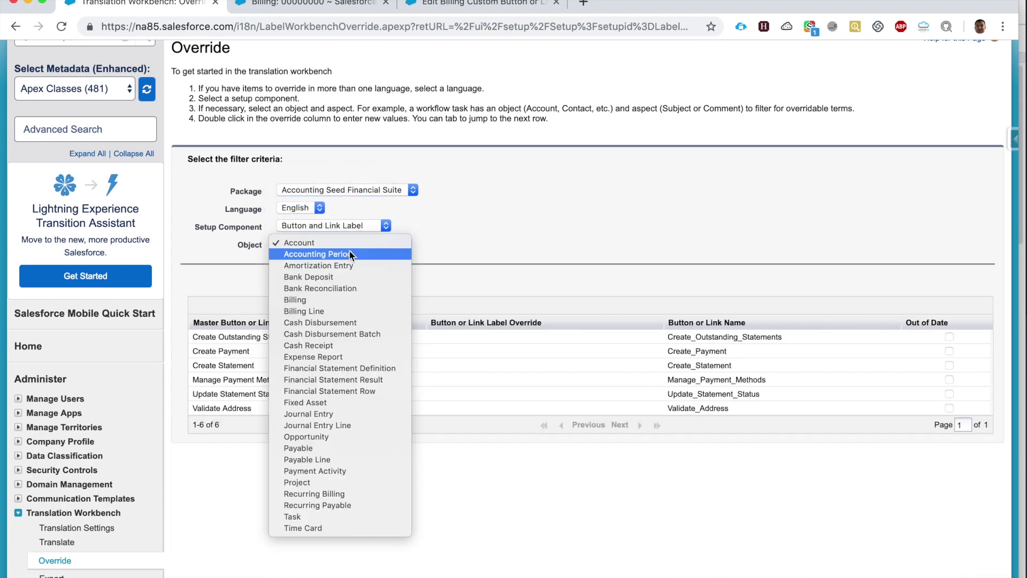
left_click(344, 300)
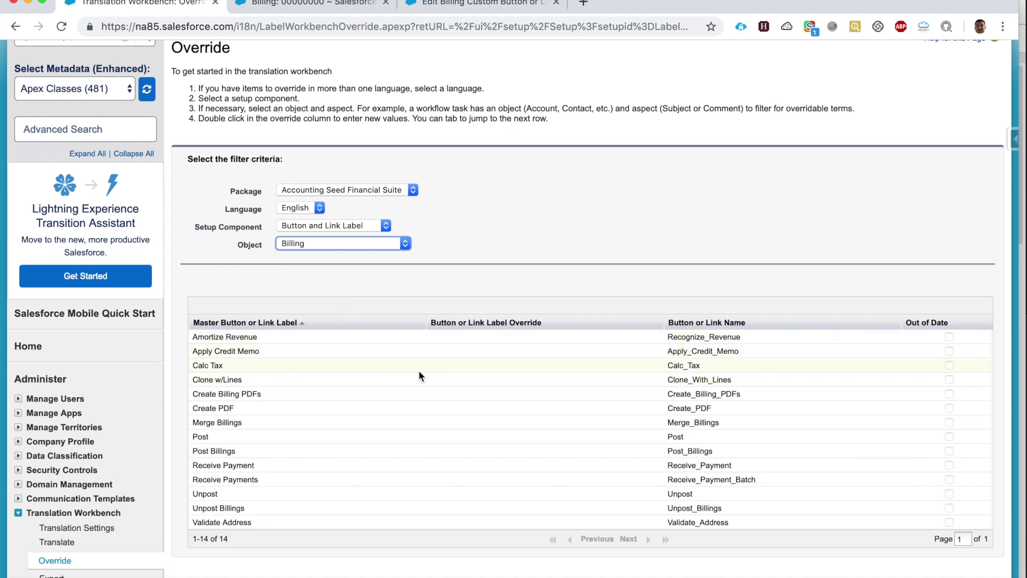
Enter 'Calculate Tax' as the Calc Tax button's label override and save
left_click(437, 369)
double_click(436, 369)
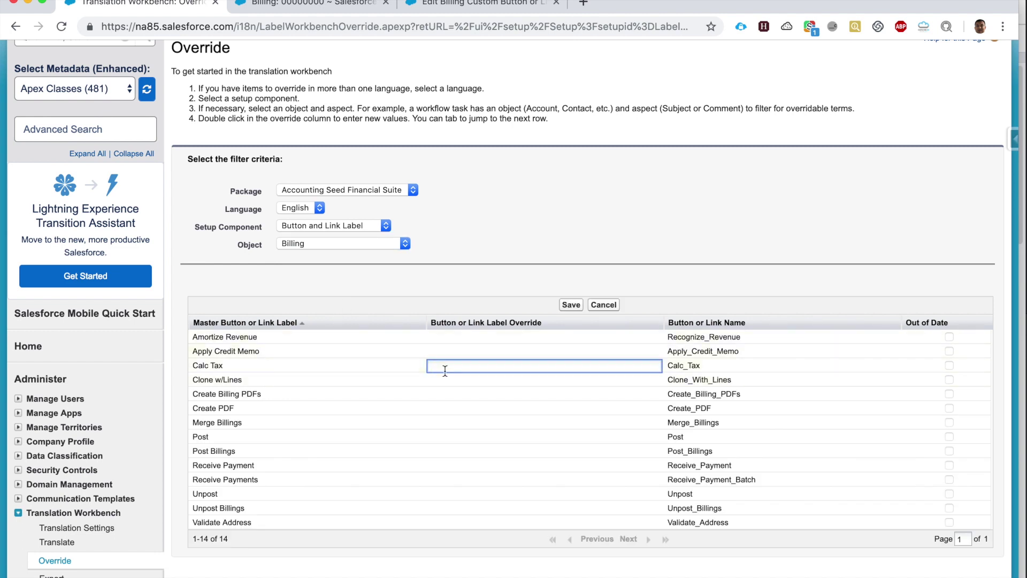
type("Calculate Tax")
key("Return")
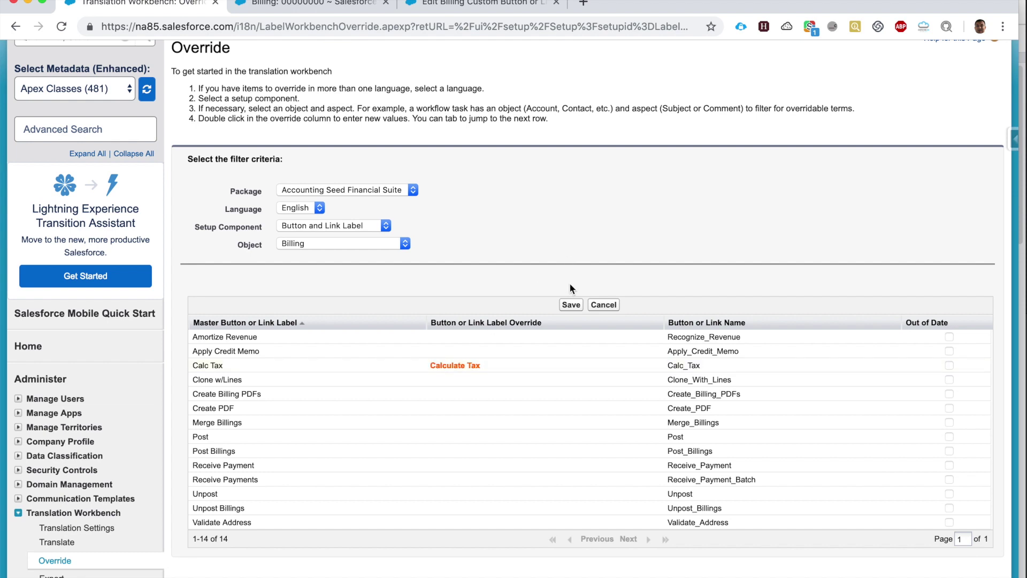
left_click(571, 304)
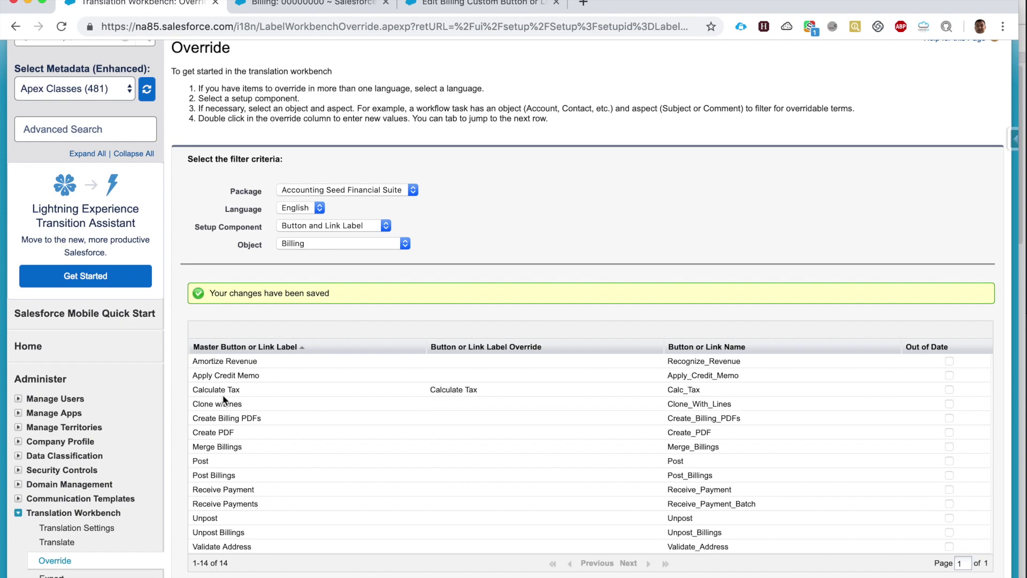
On Billing record 00000000, check the tax button now reads Calculate Tax
left_click(369, 5)
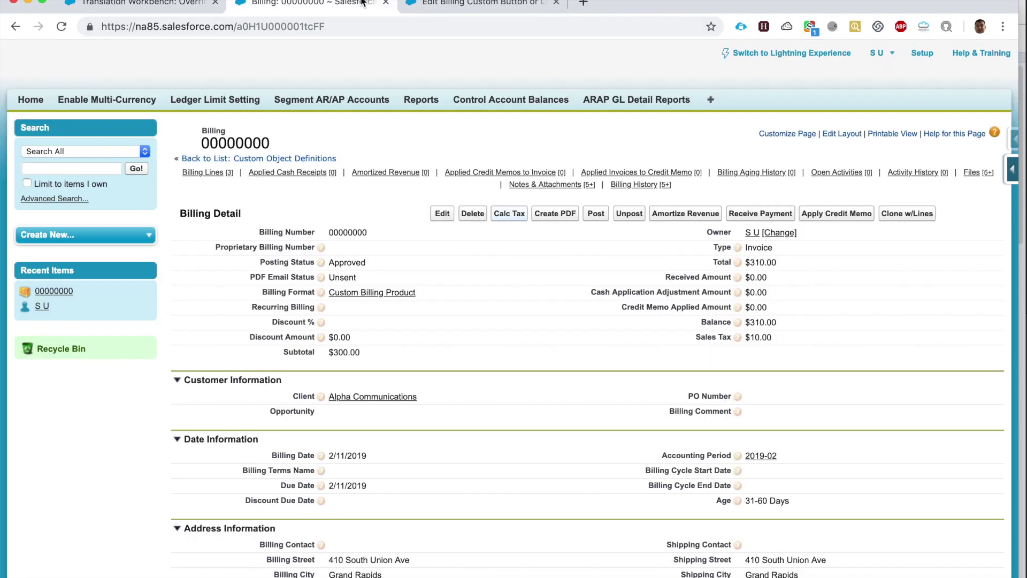
left_click(510, 215)
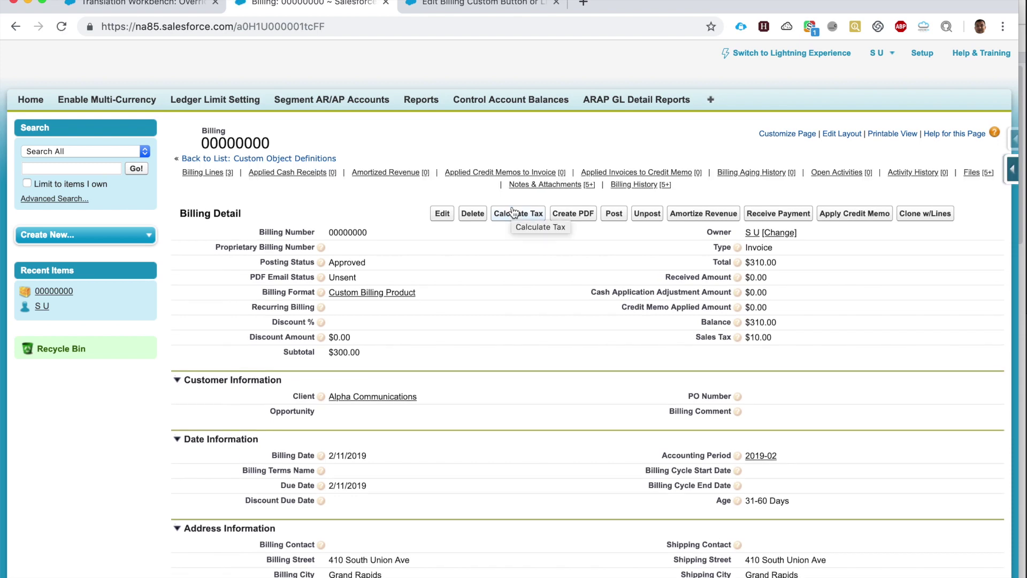
Confirm the Customer field definition's label and name still read Customer
key("ctrl+Tab")
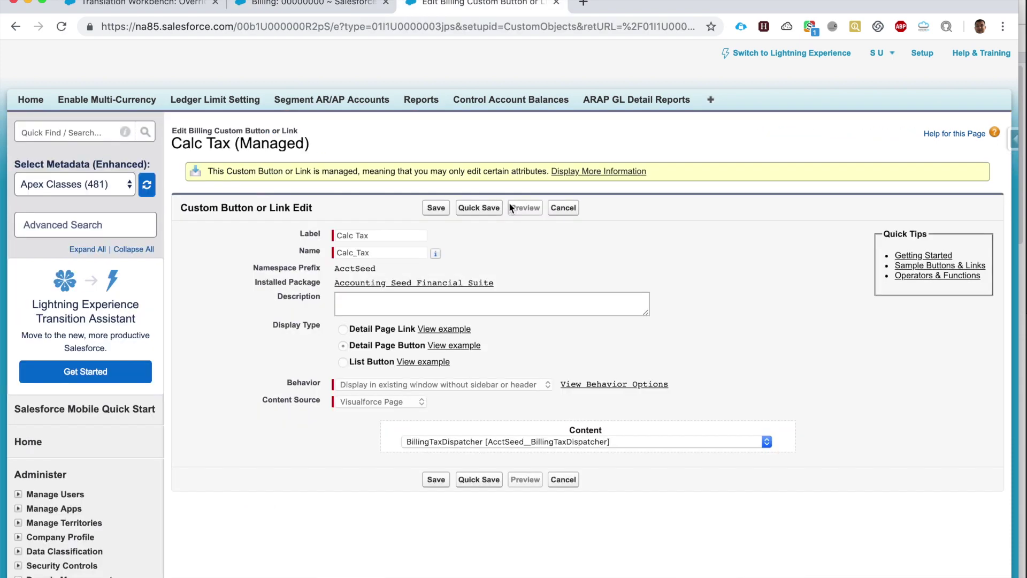
key("super+bracketleft")
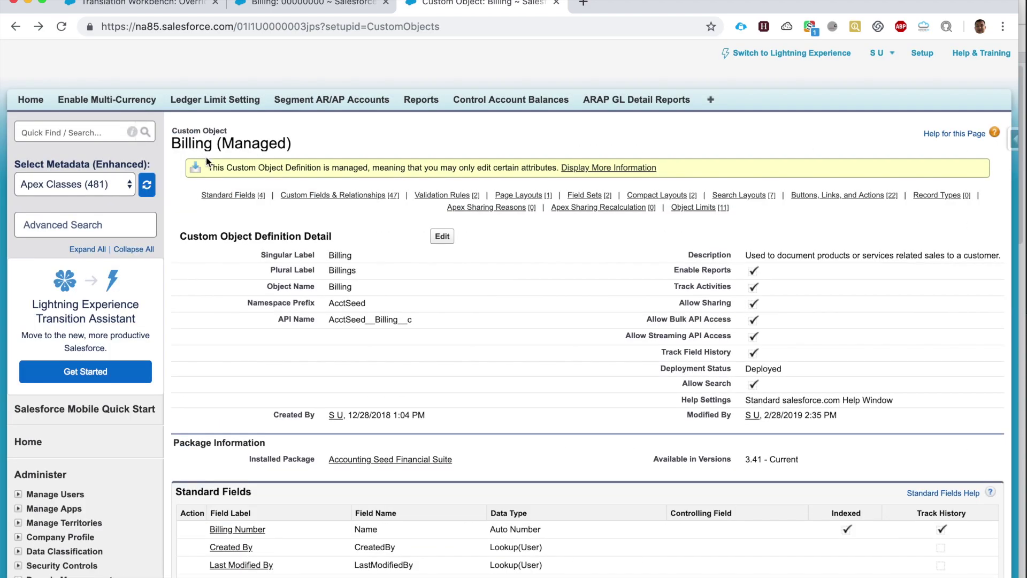
key("super+f")
key("Return")
key("Return")
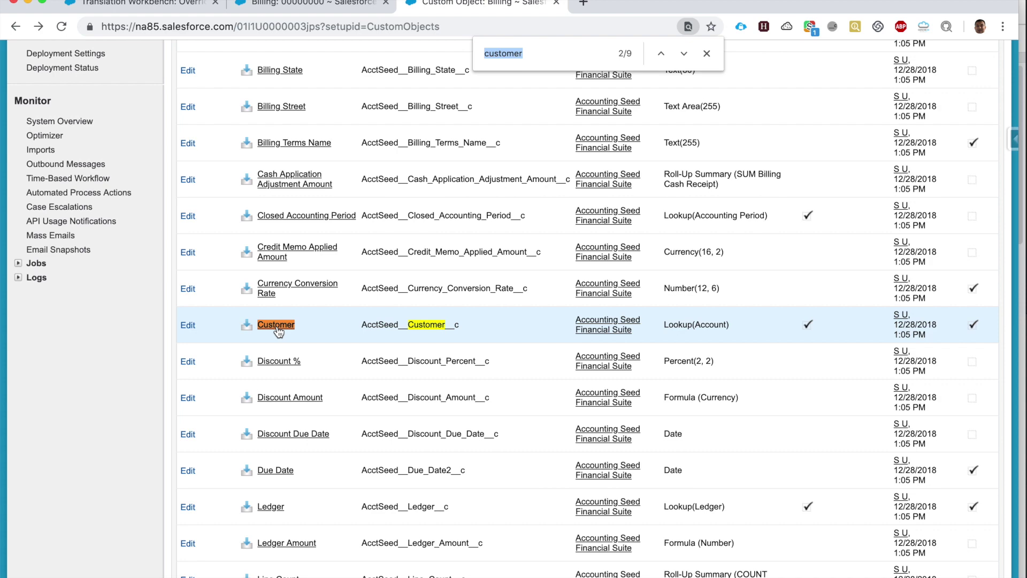
left_click(276, 325)
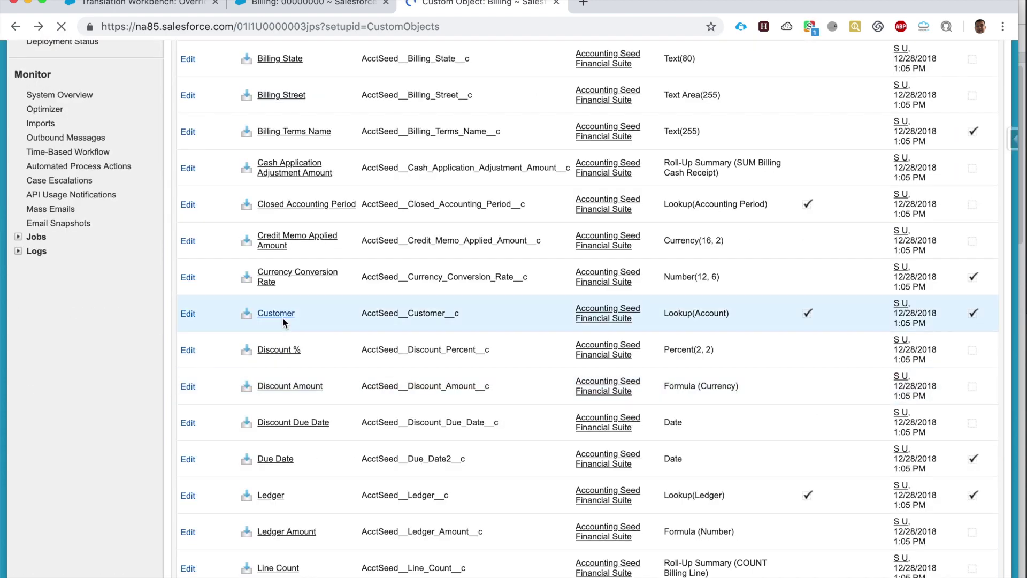
left_click(297, 325)
double_click(273, 326)
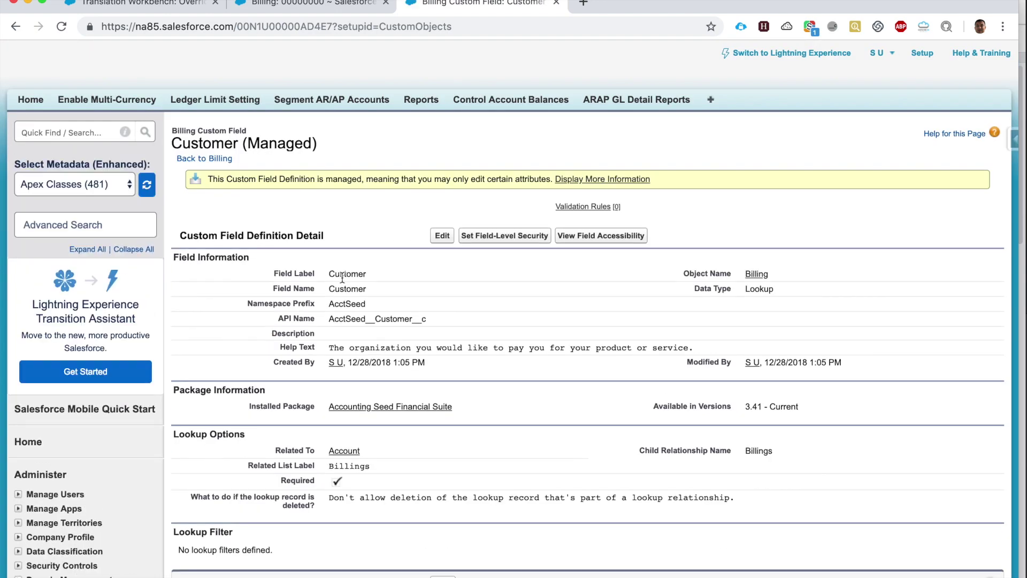
double_click(342, 274)
double_click(344, 289)
scroll(343, 289, "left", 5)
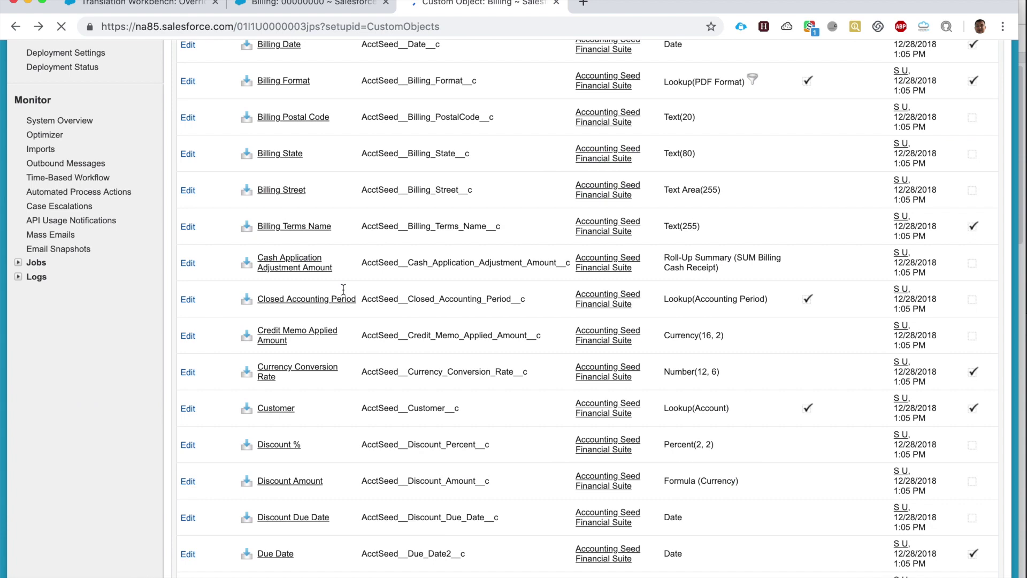
Find 'calc tax' on the Billing object page and open the Calc Tax button definition
key("ctrl+f")
type("calc tax")
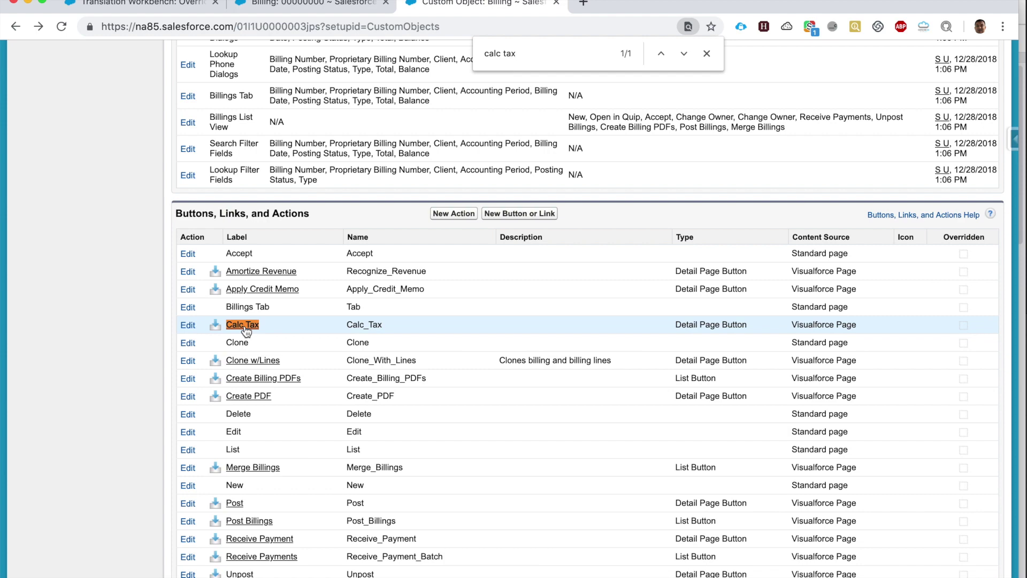
left_click(245, 327)
Cancel out of the Project Billing layout editor to view Billing 00000000's Client field and Calculate Tax button
key("ctrl+shift+Tab")
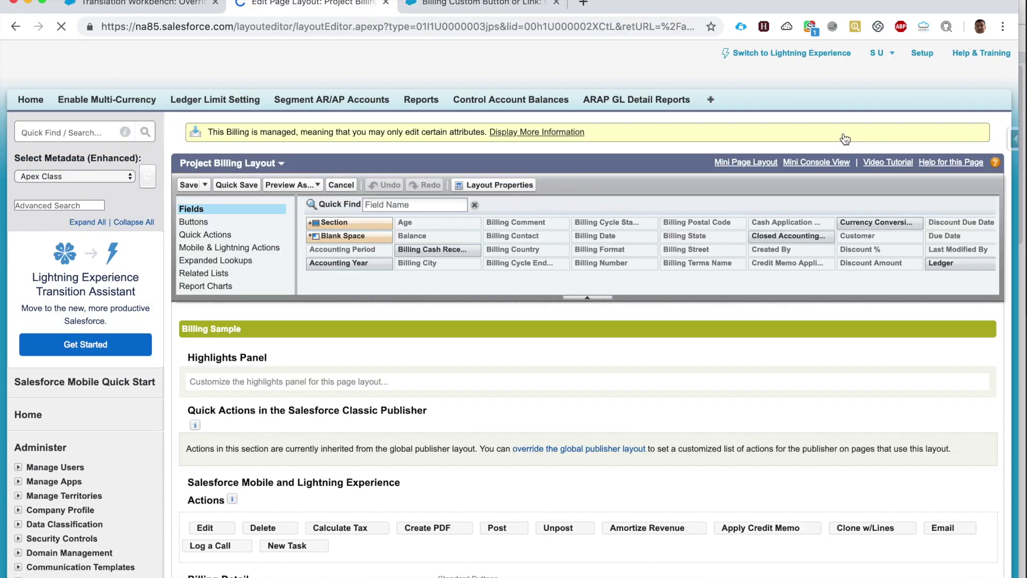
scroll(637, 287, "down", 2)
scroll(636, 287, "down", 10)
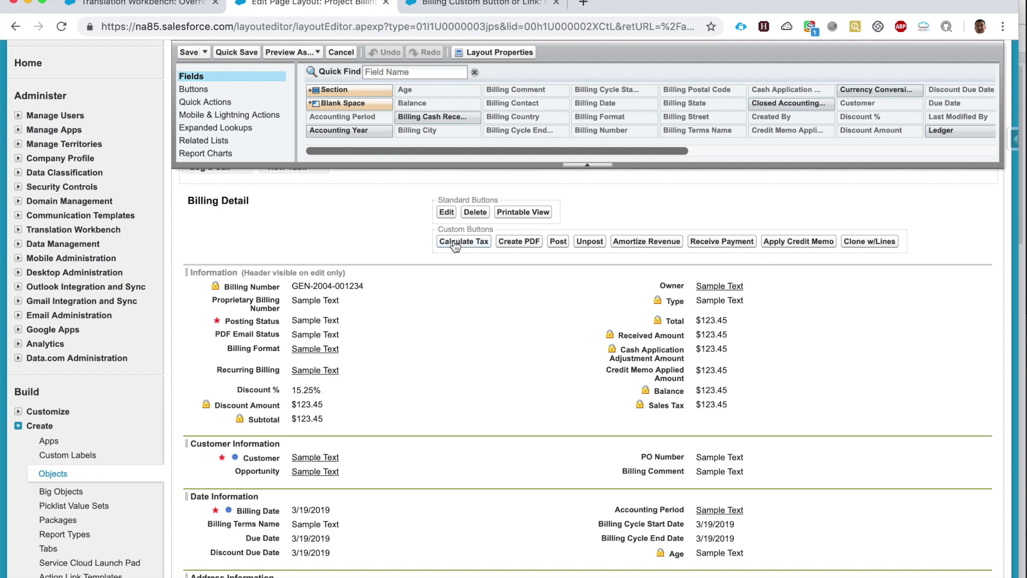
left_click(334, 54)
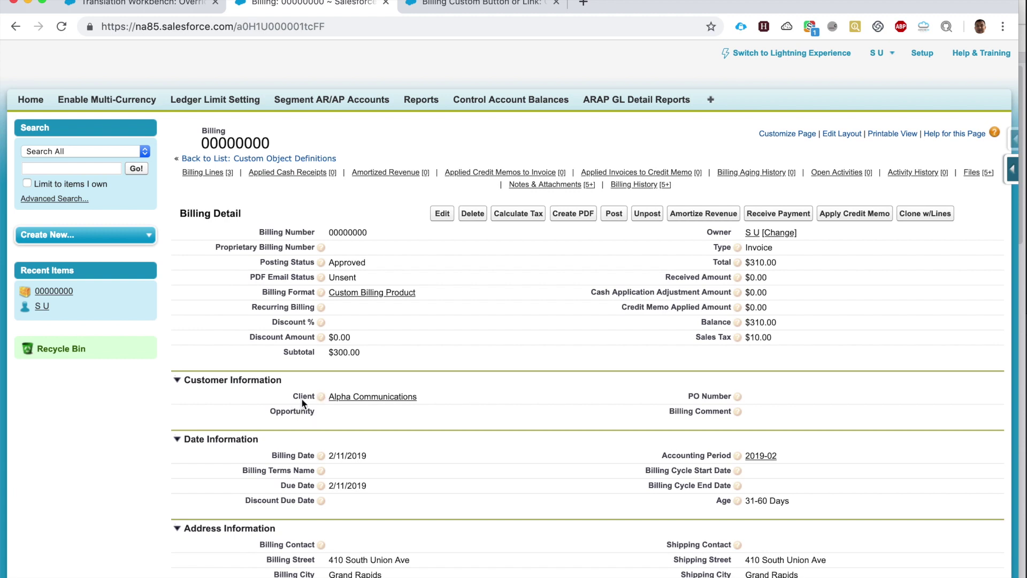
left_click(841, 132)
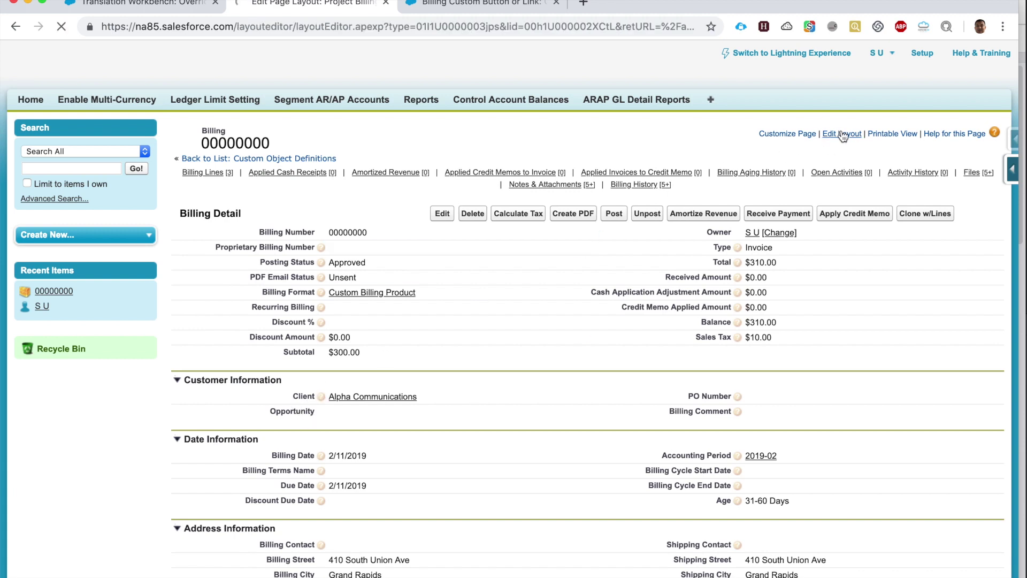
scroll(550, 335, "down", 5)
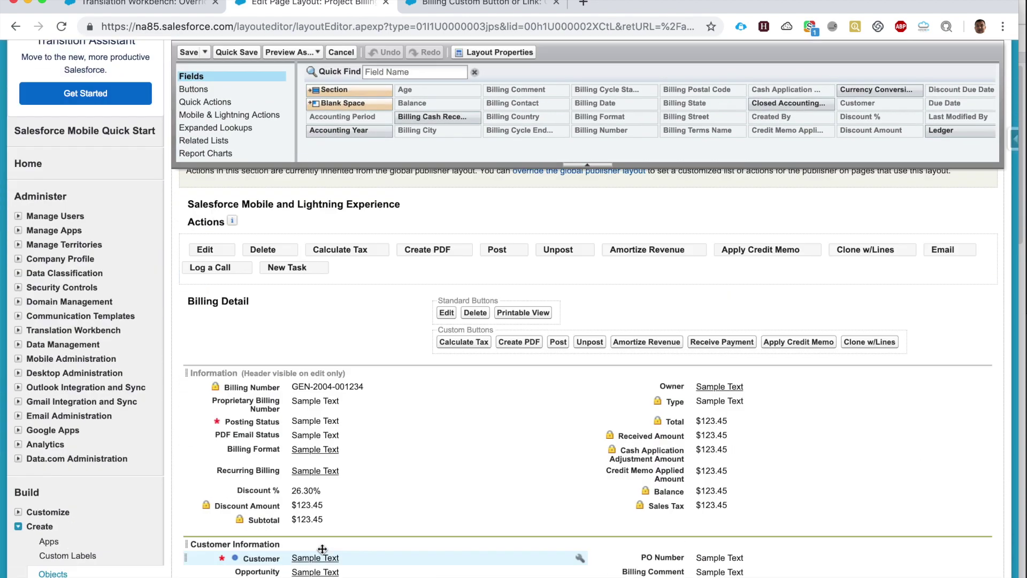
left_click(392, 67)
type("customer")
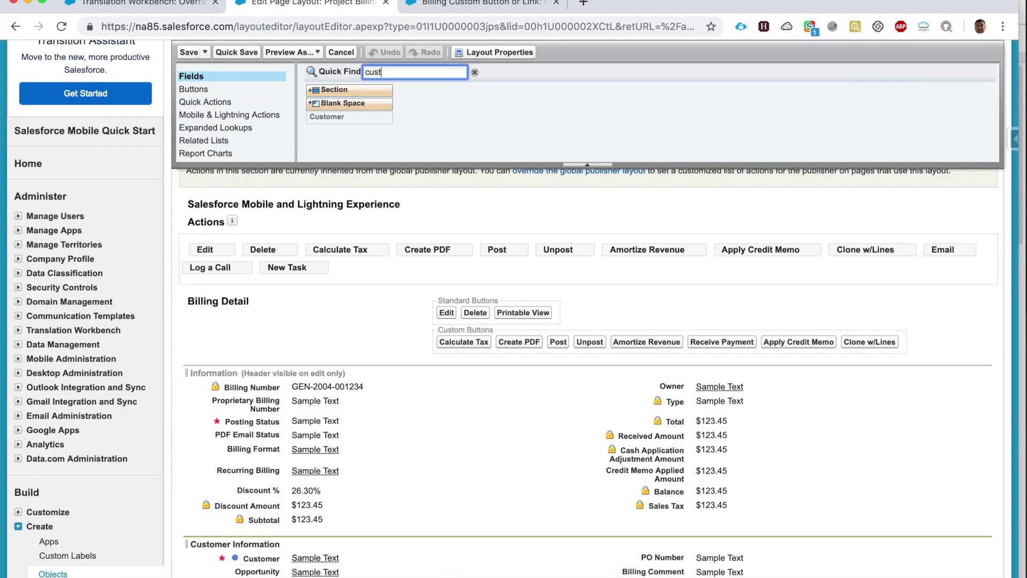
left_click(363, 120)
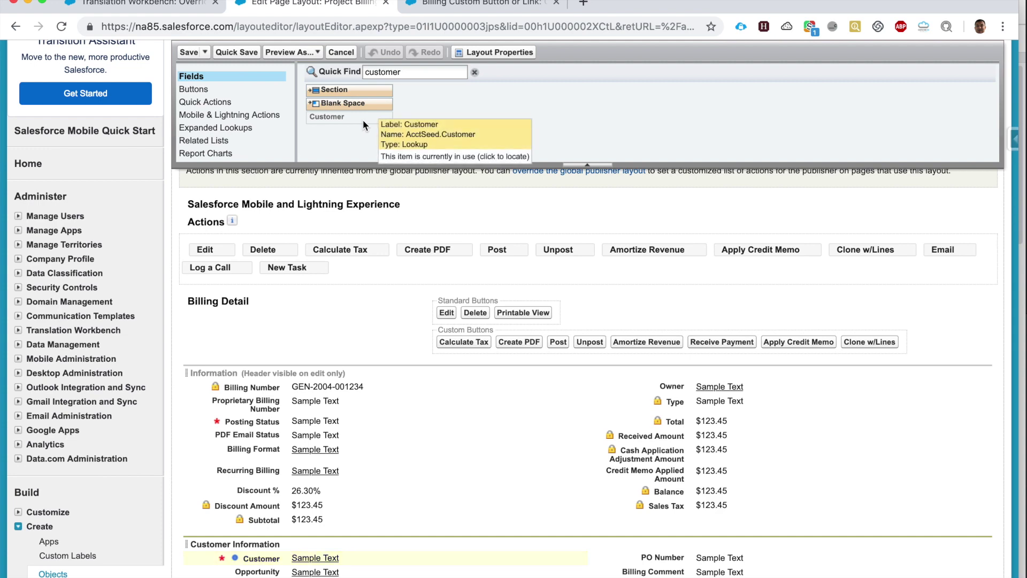